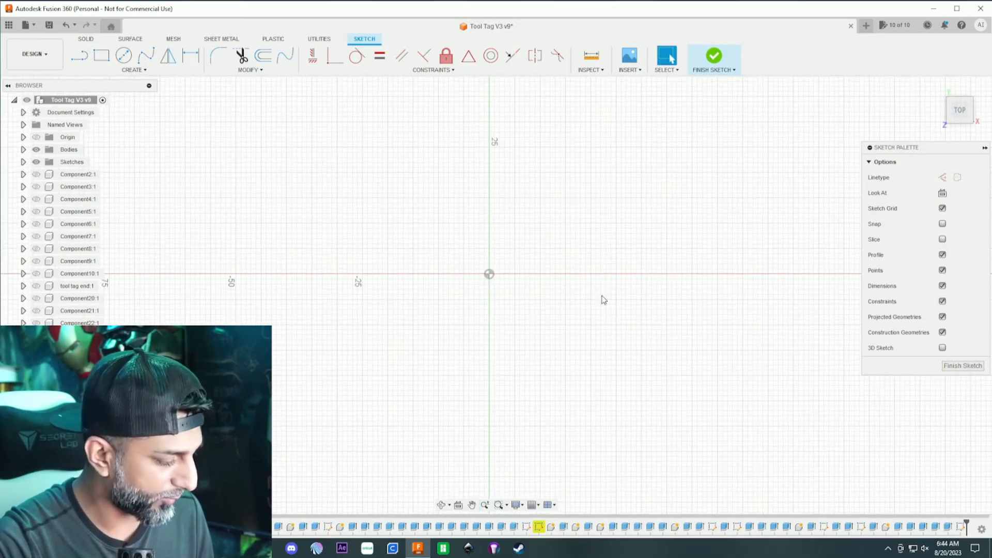
Step: Draw a 50 mm diameter circle centred on the sketch origin
key("c")
left_click(489, 273)
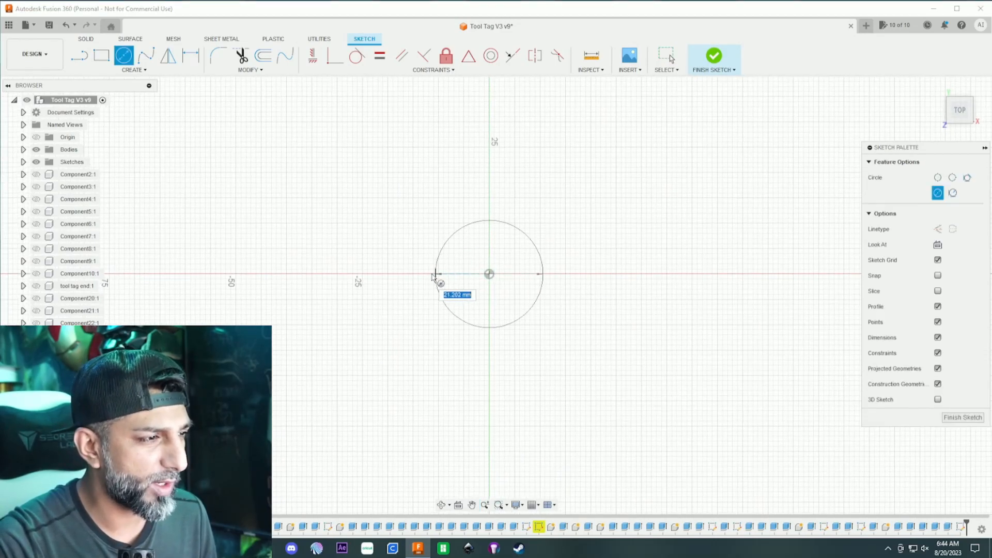
type("50")
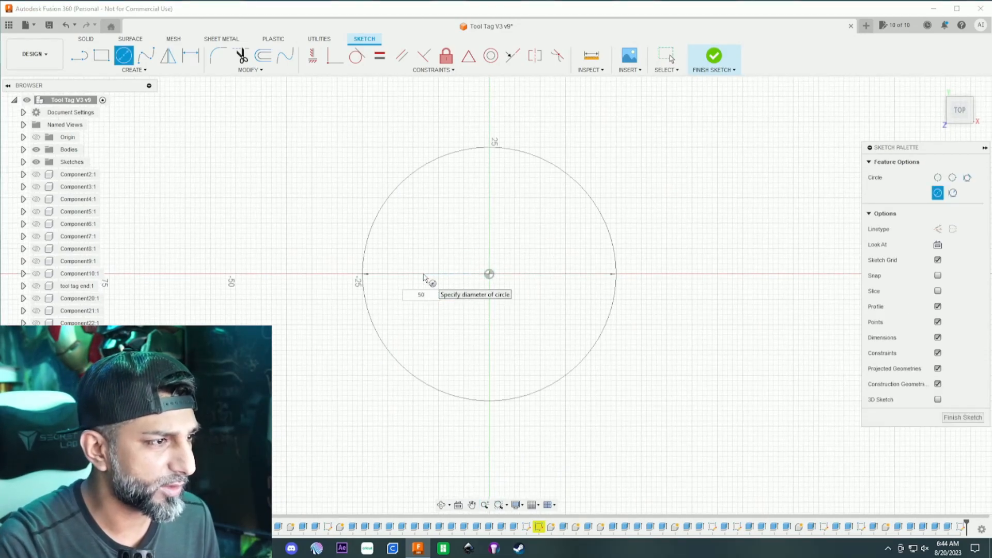
key("Return")
key("Escape")
scroll(431, 277, "down", 1)
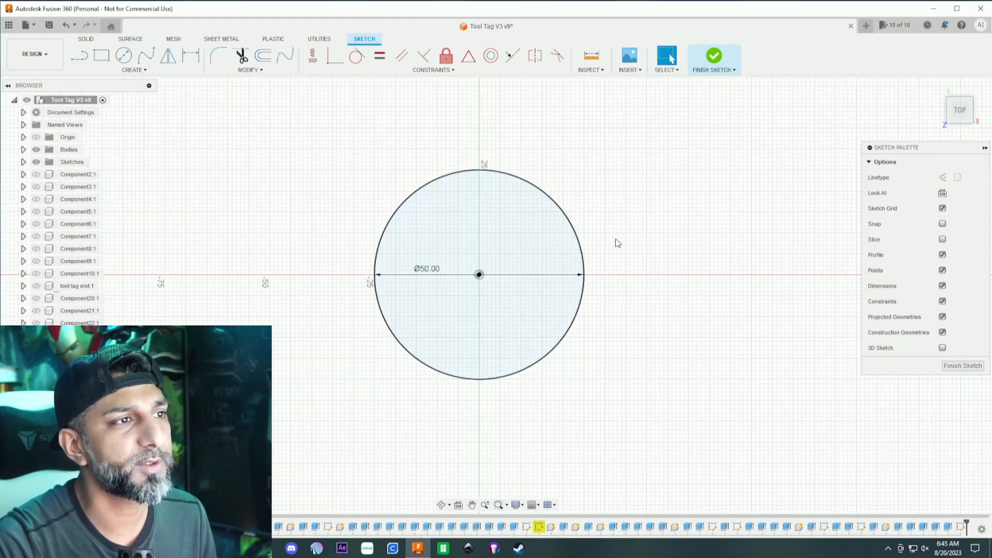
Step: Insert Kitty-Batman.svg from the computer at scale 1.00 with its head over the circle, and delete the 50 mm guide circle
left_click(628, 69)
left_click(646, 105)
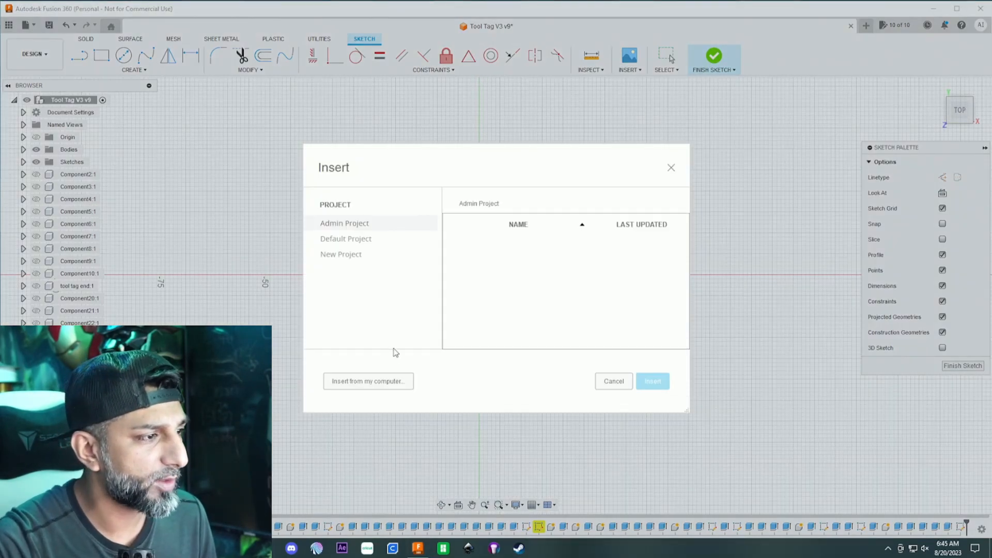
left_click(380, 380)
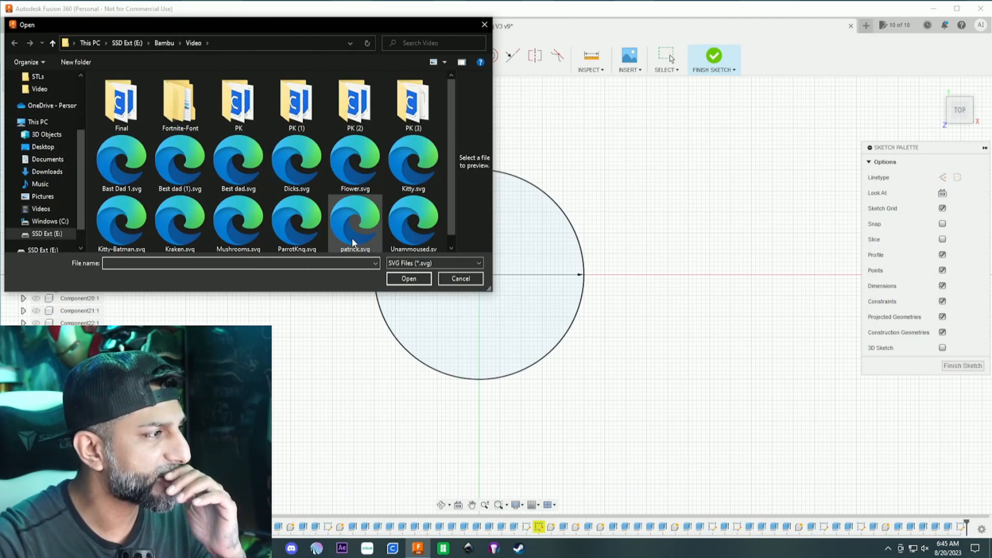
left_click(124, 214)
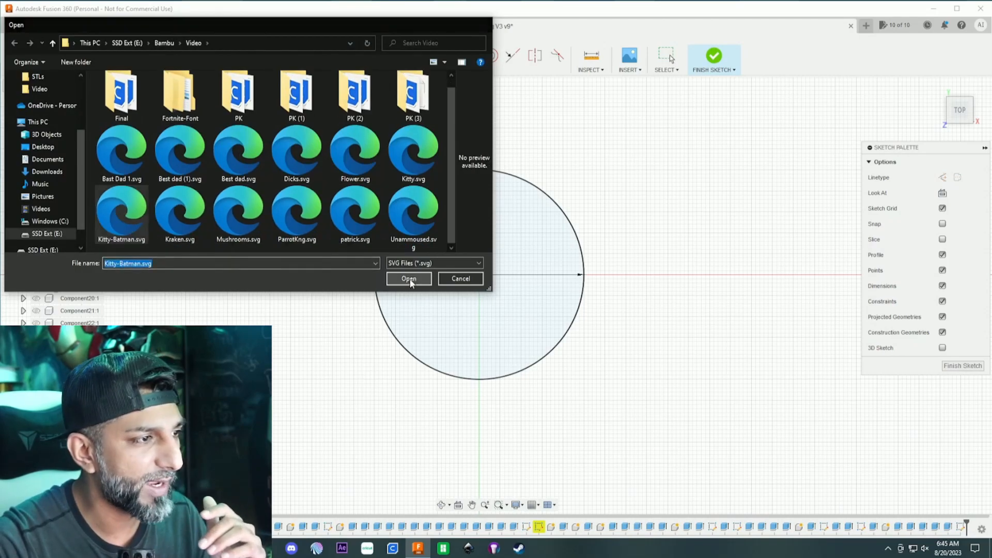
left_click(409, 279)
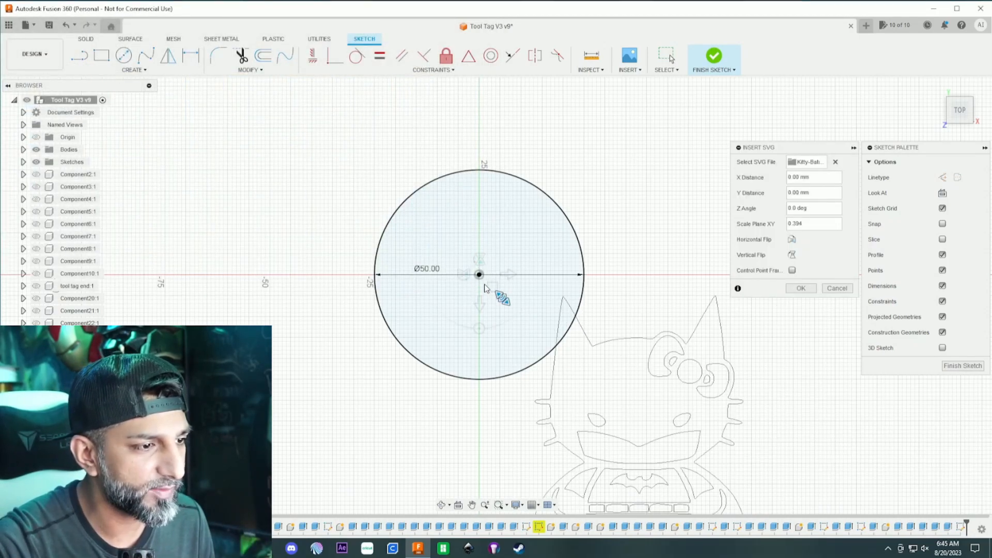
left_click_drag(492, 286, 328, 151)
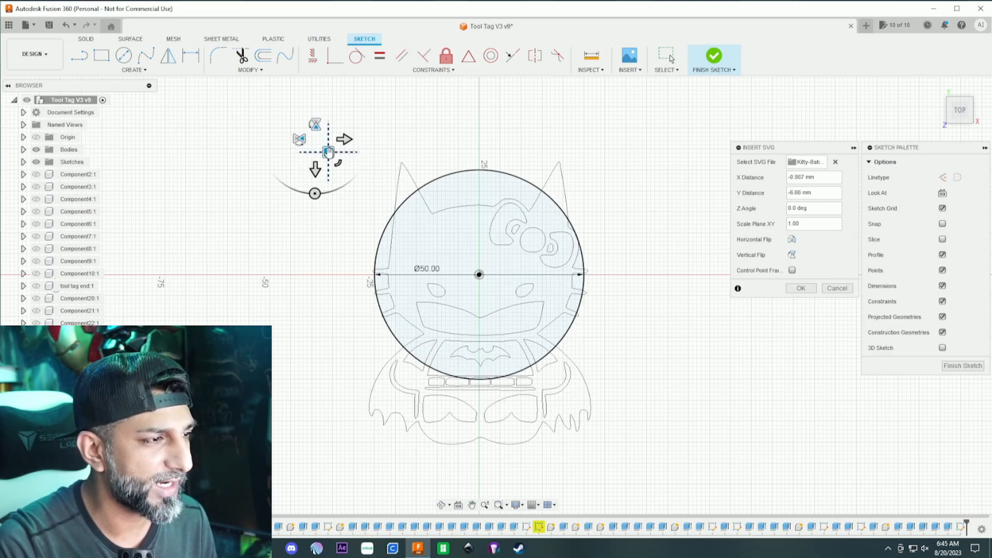
left_click(801, 287)
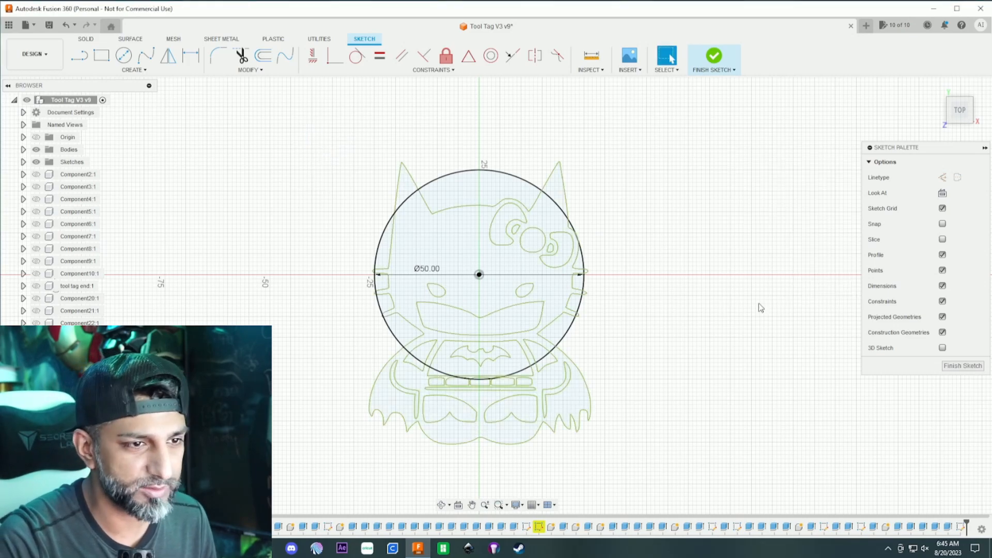
left_click(521, 181)
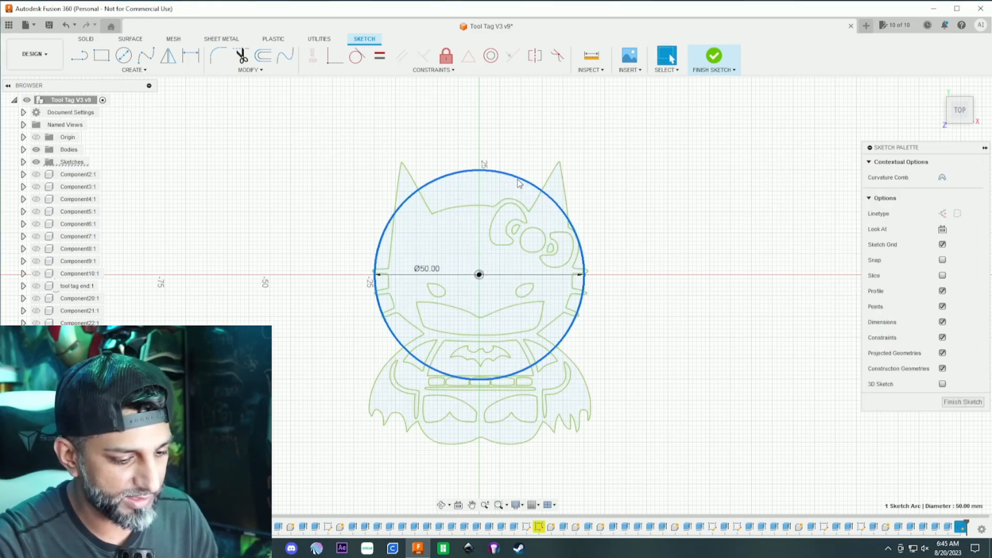
key("Delete")
Step: Draw a spline under the chin connecting the two neck corners, with three intermediate fit points between the head and the body
scroll(606, 297, "up", 8)
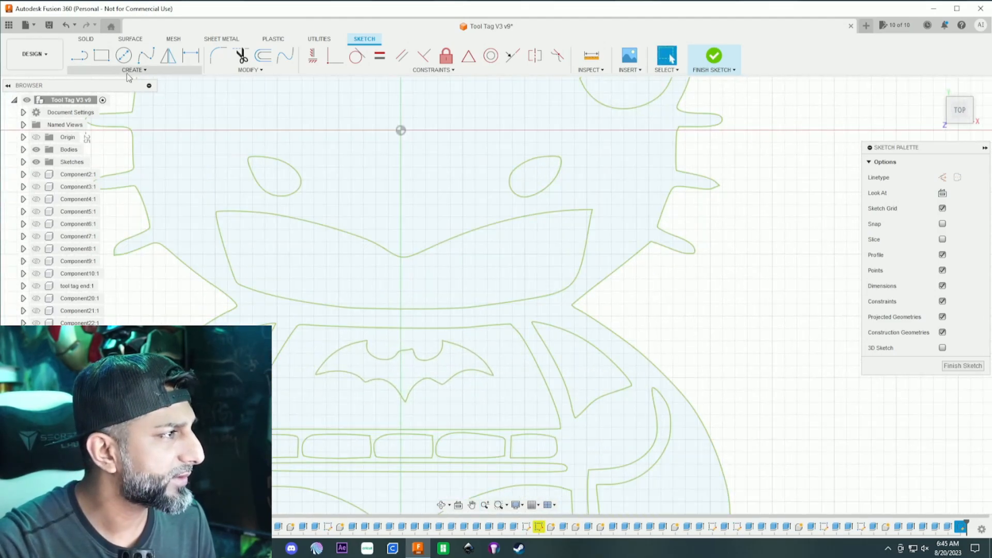
left_click(146, 56)
left_click(237, 306)
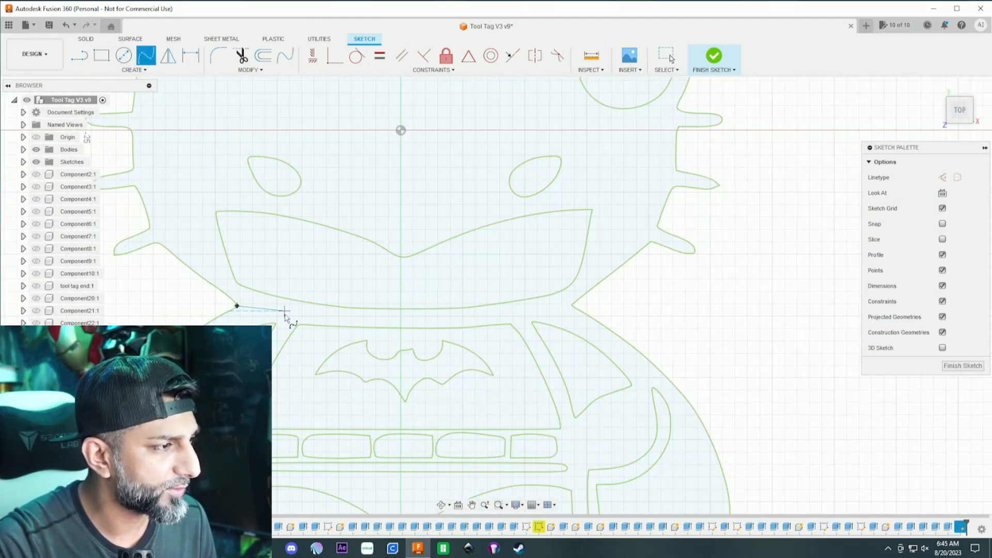
left_click(287, 317)
left_click(382, 322)
left_click(514, 317)
left_click(572, 305)
left_click(582, 330)
Step: Trim the body outline next to the chin spline at both neck corners to separate it from the head
scroll(621, 317, "down", 2)
middle_click_drag(622, 318, 646, 215)
scroll(647, 216, "down", 2)
left_click(241, 55)
scroll(392, 206, "up", 3)
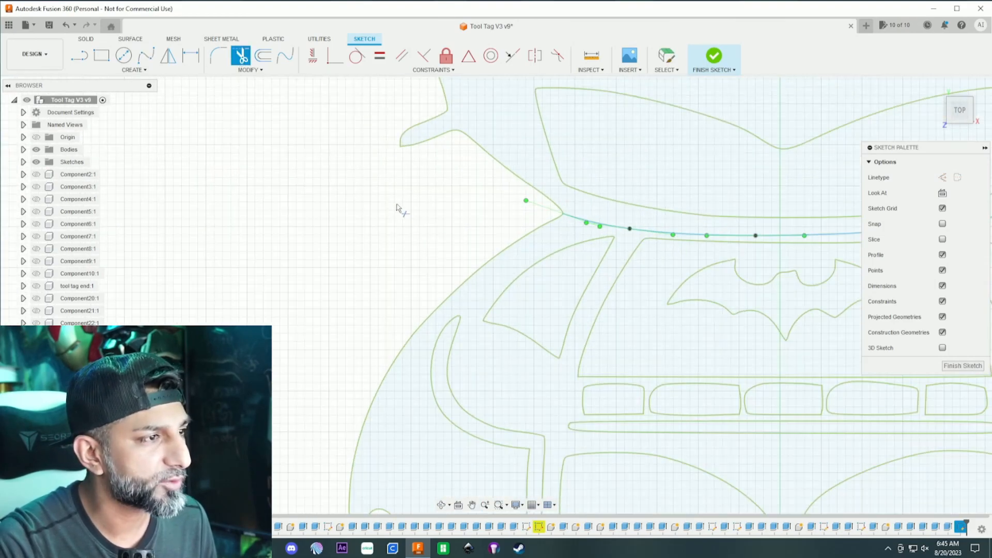
left_click(558, 222)
scroll(566, 232, "down", 3)
middle_click_drag(576, 240, 312, 261)
scroll(413, 264, "up", 3)
left_click(661, 210)
scroll(653, 248, "down", 2)
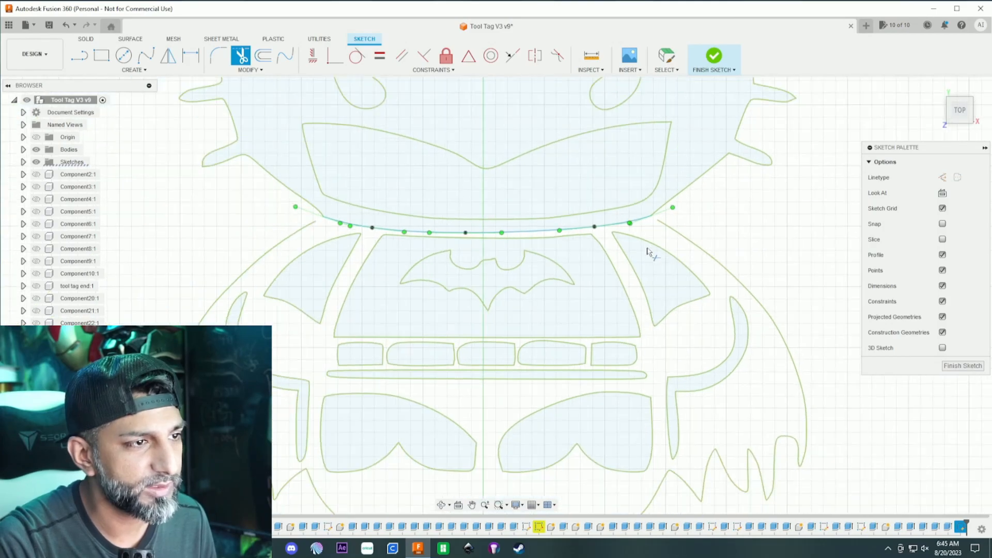
Step: Delete the cape and body outline together with all the body details below the chin spline
scroll(653, 250, "down", 2)
left_click(666, 57)
scroll(690, 229, "down", 2)
left_click(702, 255)
double_click(701, 255)
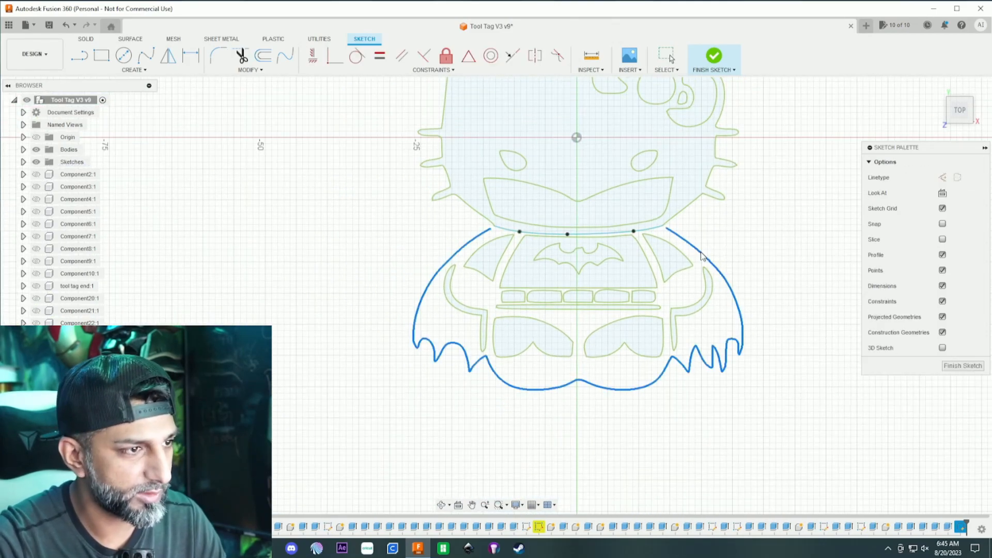
key("Delete")
left_click_drag(789, 445, 391, 239)
key("Delete")
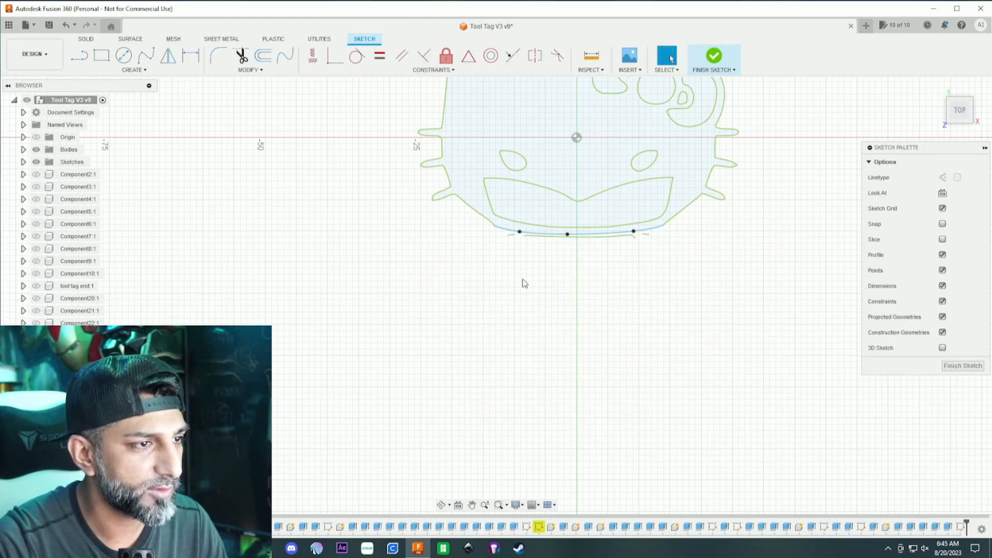
Step: Delete the leftover curve fragments of the body just below the chin spline
scroll(638, 255, "up", 4)
left_click(602, 202)
key("Delete")
left_click(657, 196)
key("Delete")
left_click(343, 197)
key("Delete")
Step: Apply the Fix constraint to the whole cat head sketch, including the chin spline
scroll(371, 257, "down", 3)
scroll(370, 257, "down", 5)
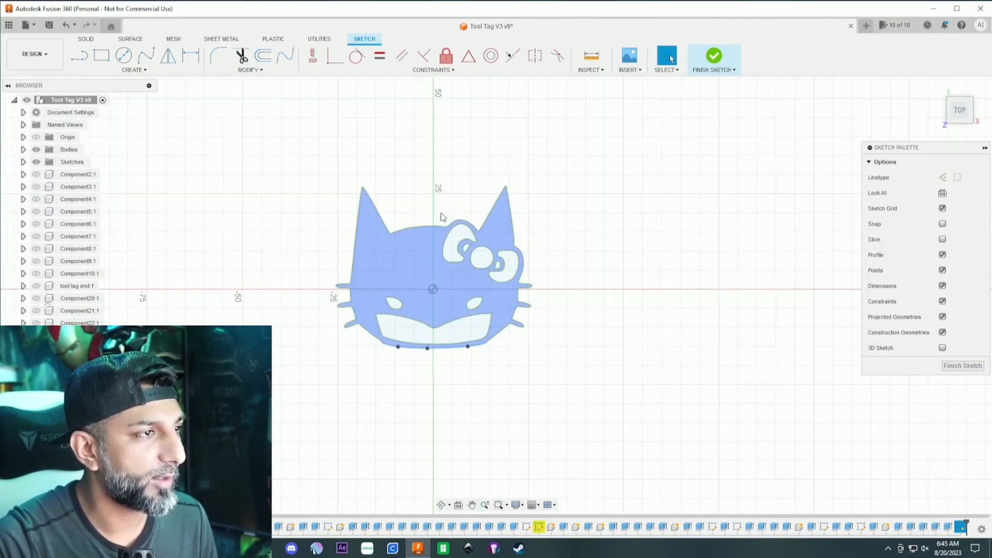
left_click(445, 55)
mouse_move(278, 125)
left_mouse_down()
mouse_move(613, 414)
mouse_move(438, 310)
mouse_move(311, 168)
left_mouse_up()
middle_click_drag(474, 162, 502, 145)
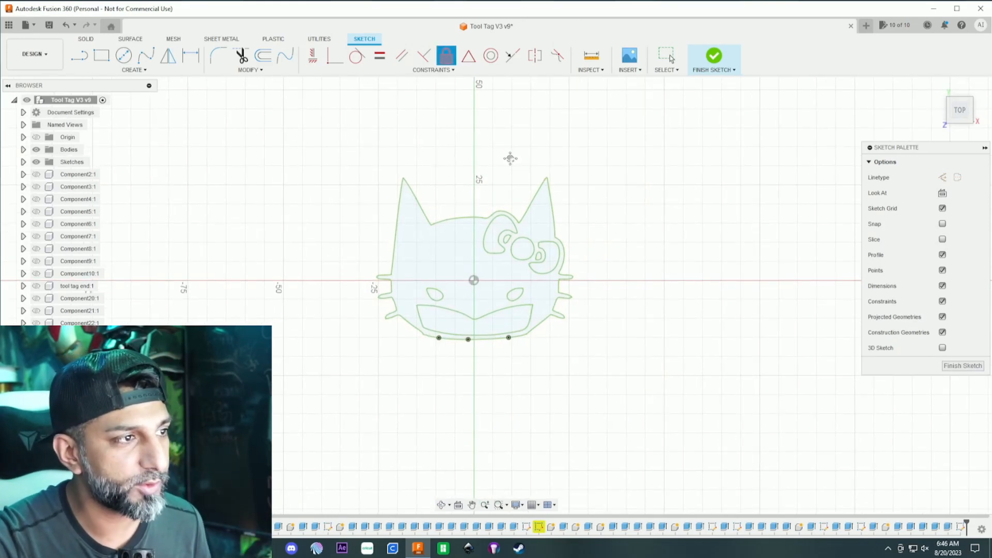
middle_click_drag(513, 162, 524, 158)
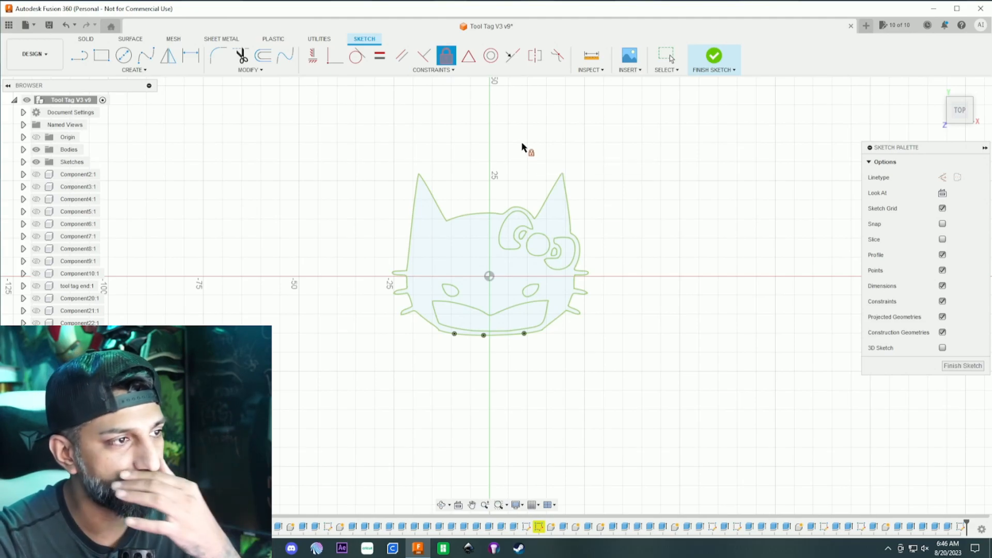
middle_click_drag(520, 150, 526, 124)
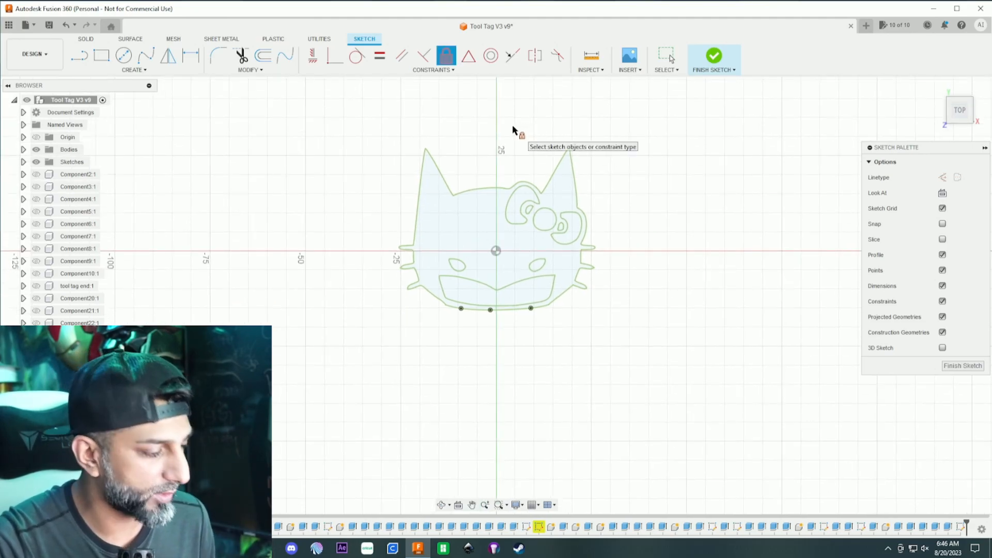
Step: Extrude all nine head profiles by -4 mm as a new component
key("e")
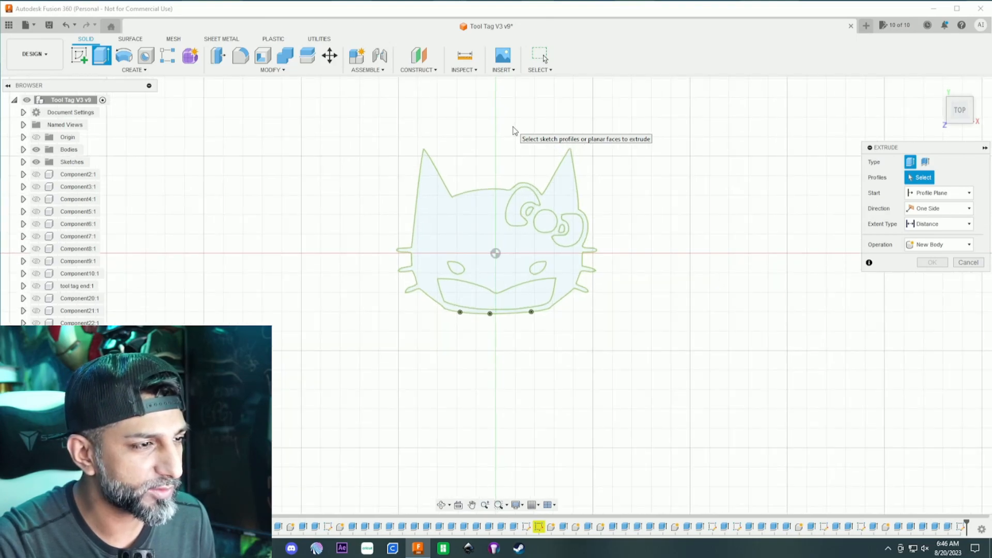
mouse_move(356, 127)
left_mouse_down()
mouse_move(482, 256)
mouse_move(664, 371)
left_mouse_up()
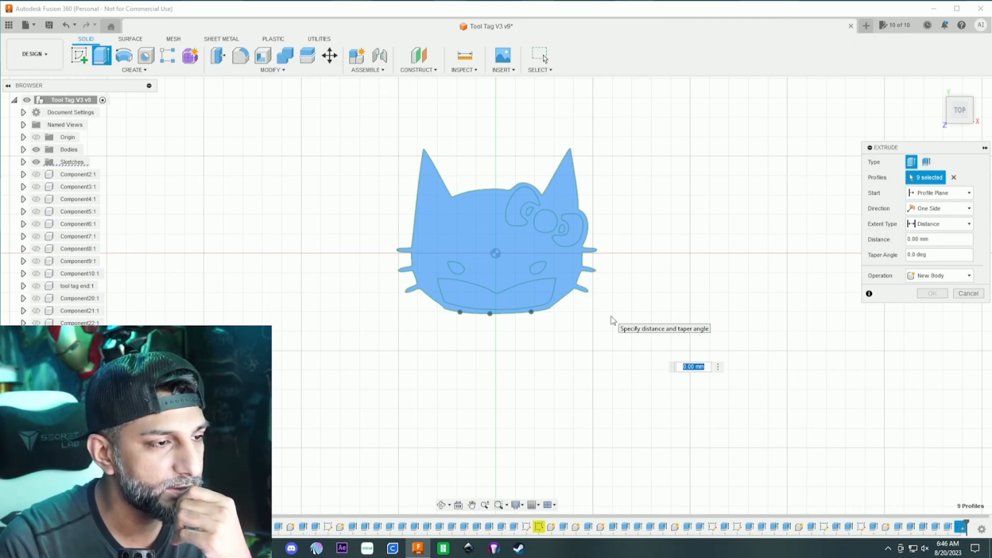
type("-4")
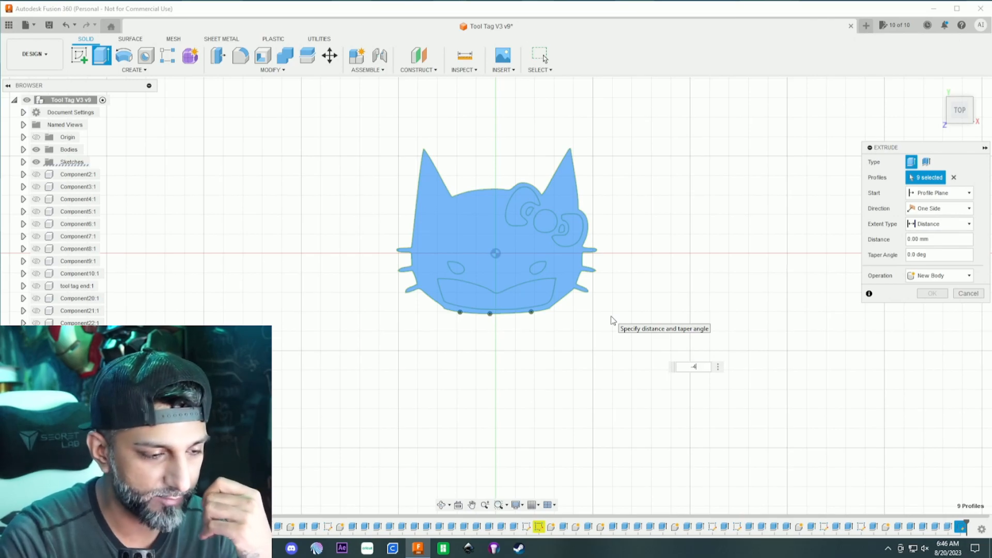
left_click(939, 275)
left_click(934, 330)
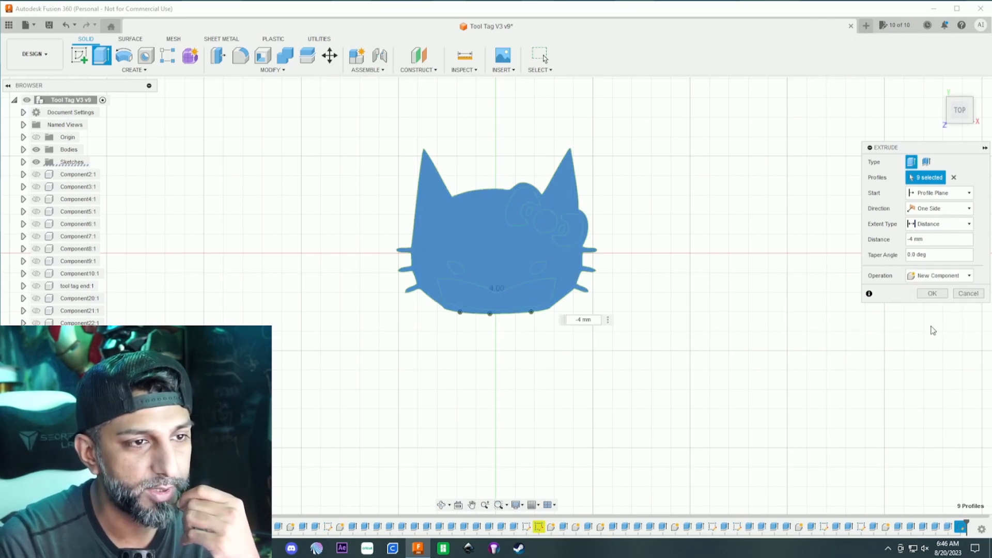
left_click(924, 294)
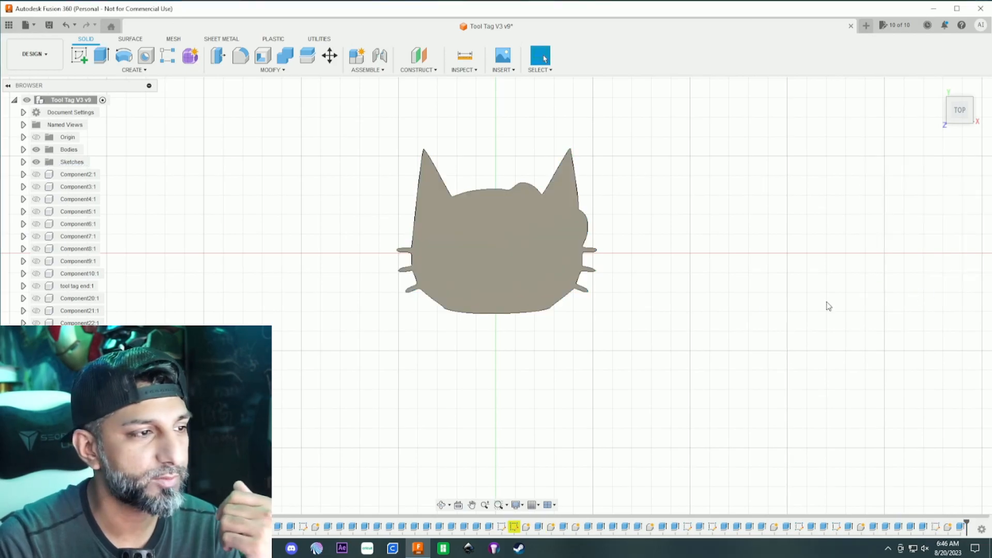
Step: Show Sketch13, the cat head sketch, again
left_click(23, 162)
left_click(45, 273)
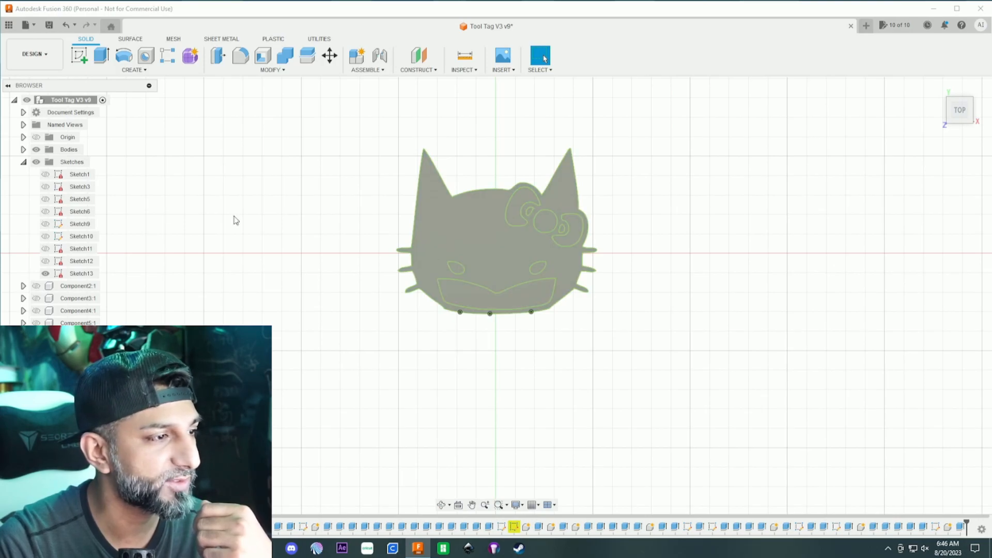
left_click(24, 162)
Step: Extrude the main head profile, without the eyes, mouth and bow openings, 1 mm as a new component, and hide all sketches
left_click(462, 220)
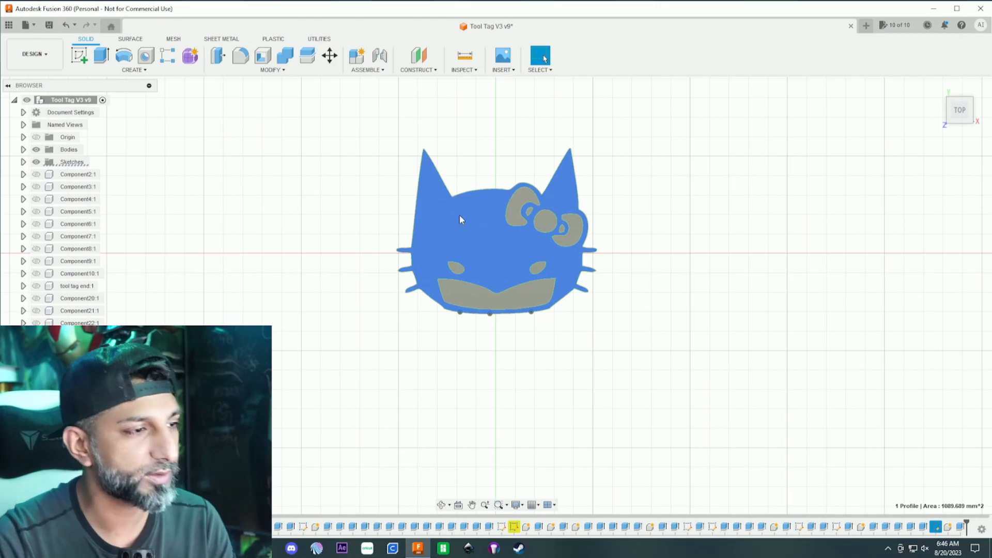
type("e")
type("1")
left_click(956, 279)
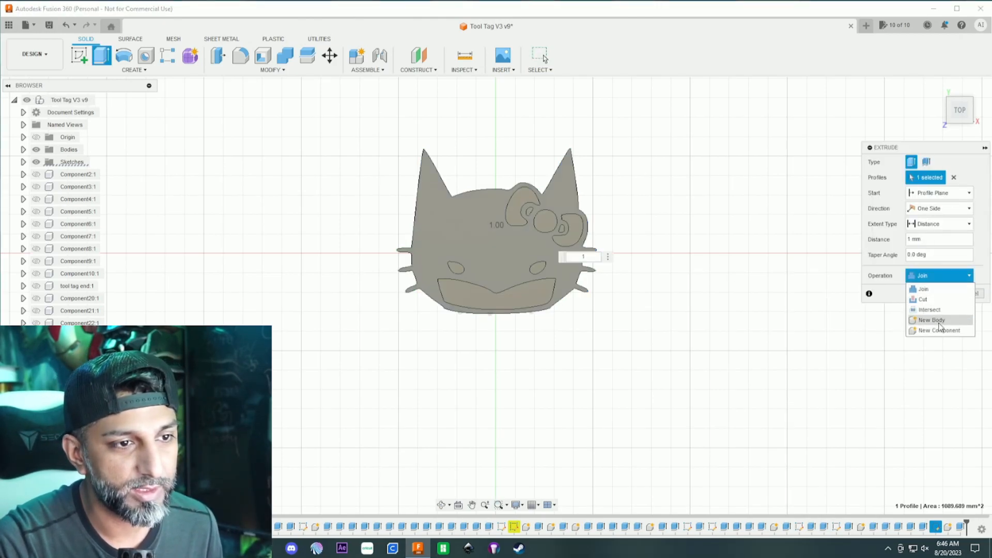
left_click(938, 329)
key("Return")
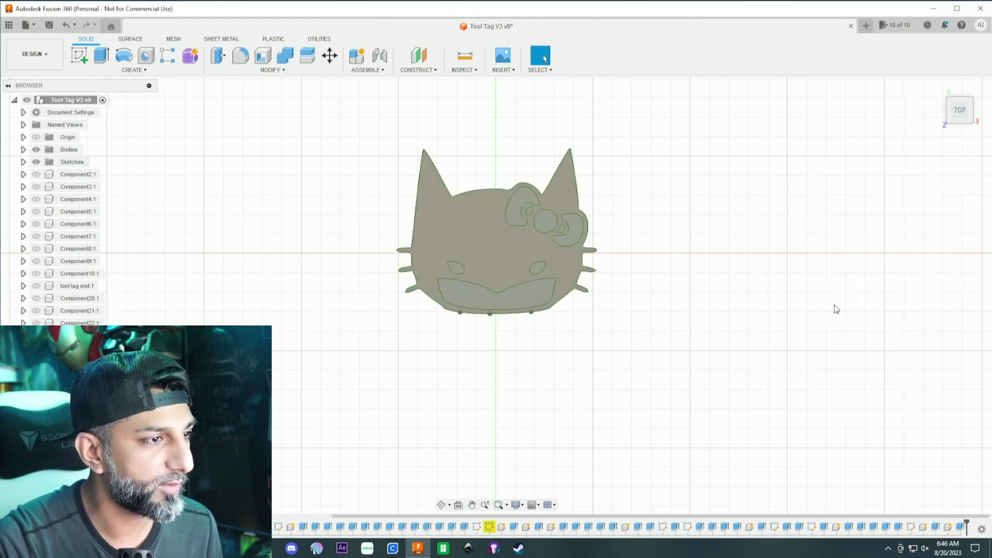
scroll(834, 307, "up", 1)
left_click(36, 162)
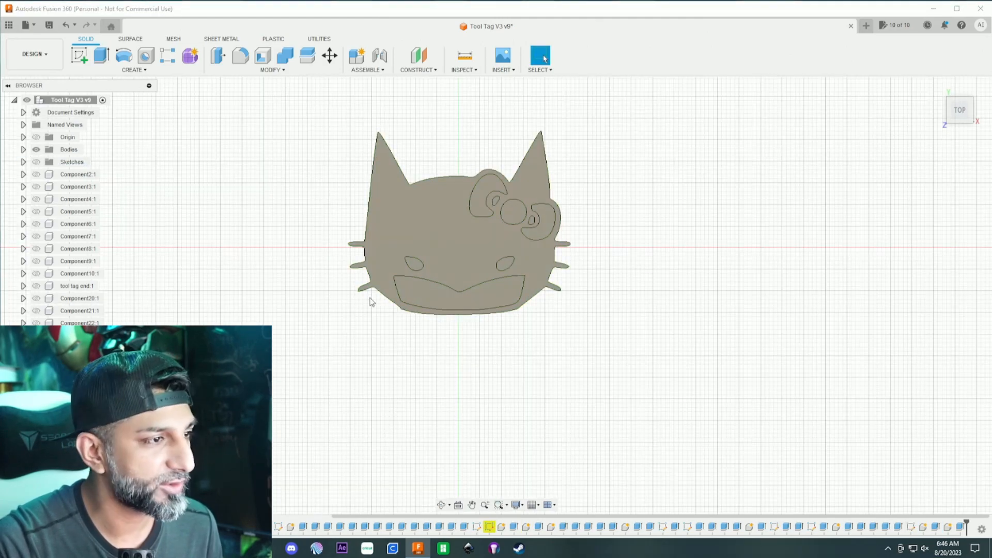
Step: Examine the extruded cat head from several angles, including a straight view of its underside
left_click(442, 505)
left_click_drag(437, 403, 385, 317)
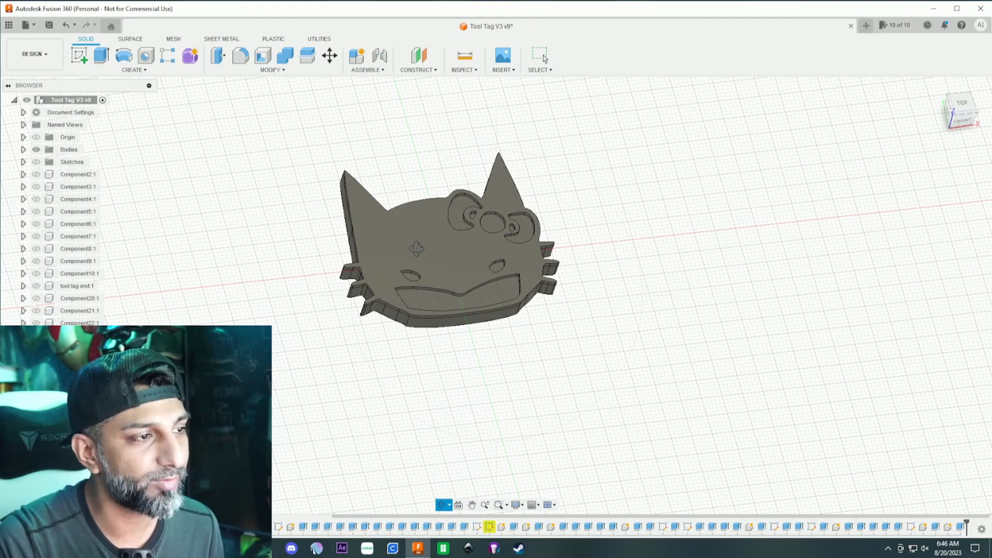
key("Escape")
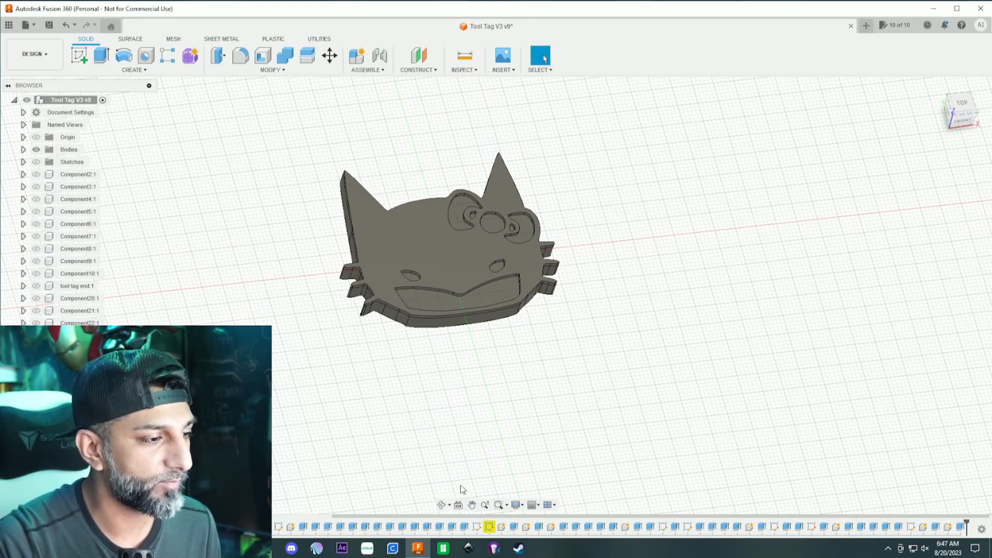
left_click(441, 505)
left_click_drag(447, 454, 476, 382)
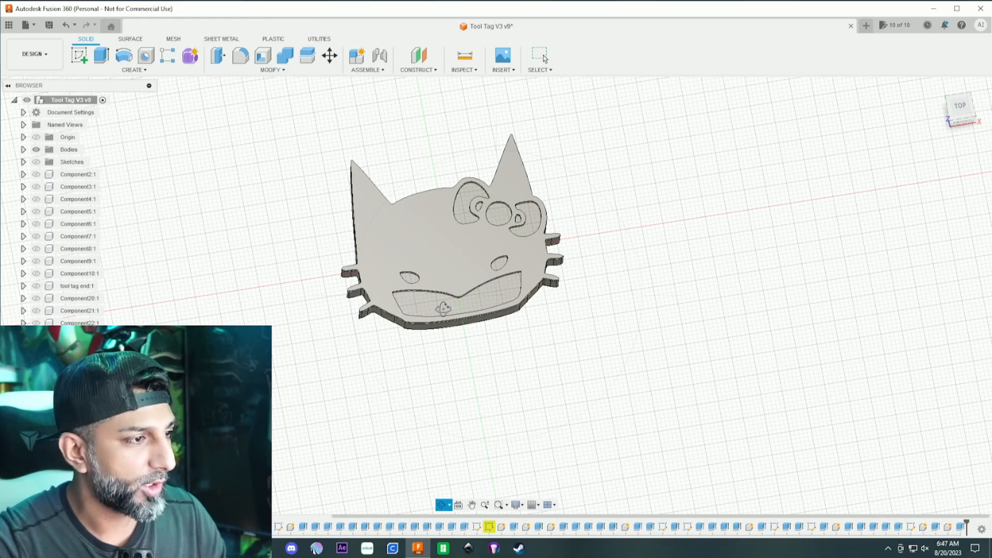
middle_click_drag(390, 243, 529, 174, "shift")
left_click(963, 111)
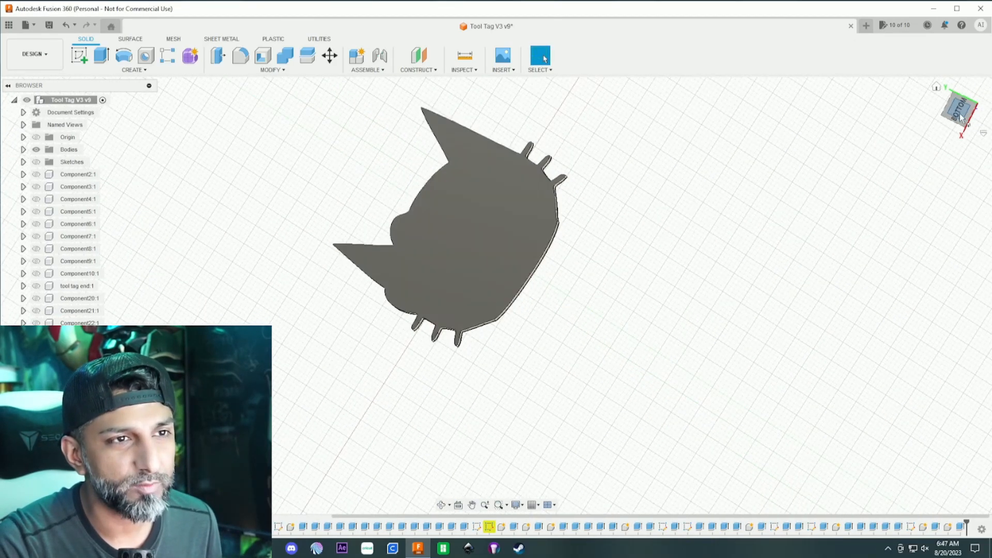
left_click(972, 86)
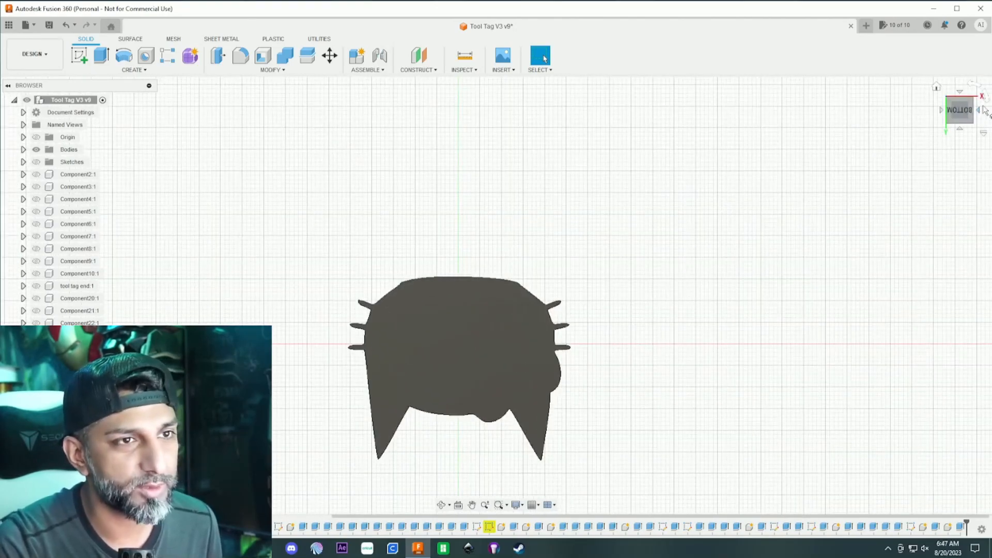
Step: Start a sketch on the cat head's underside and draw a 7 mm diameter circle centred on the origin
left_click(986, 98)
left_click(986, 98)
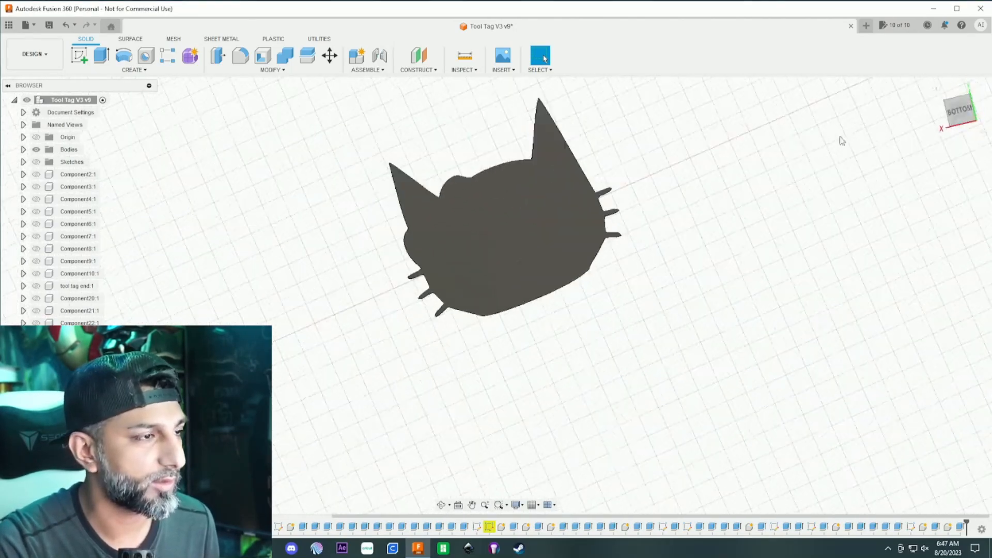
scroll(663, 173, "up", 5)
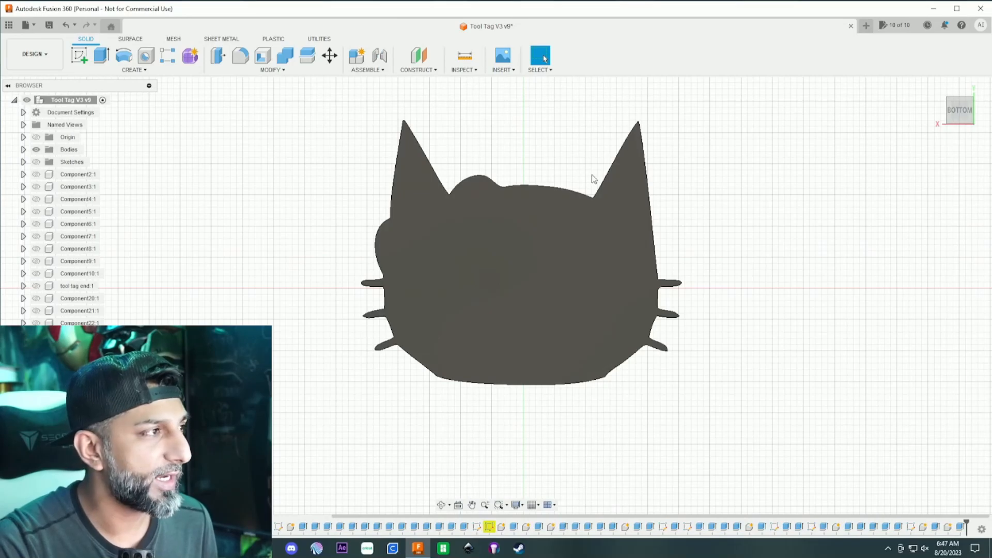
left_click(428, 269)
left_click(80, 55)
left_click(499, 294)
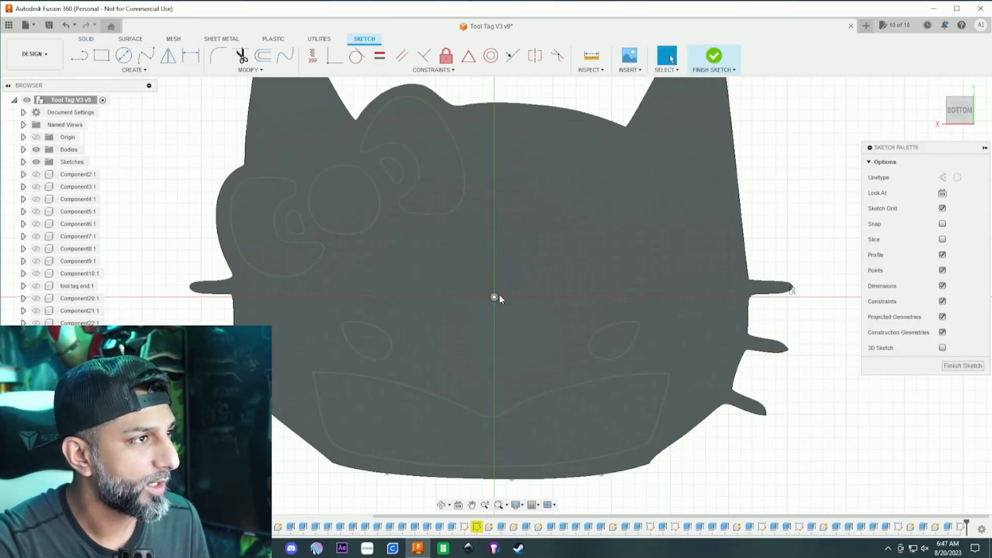
key("c")
left_click(495, 297)
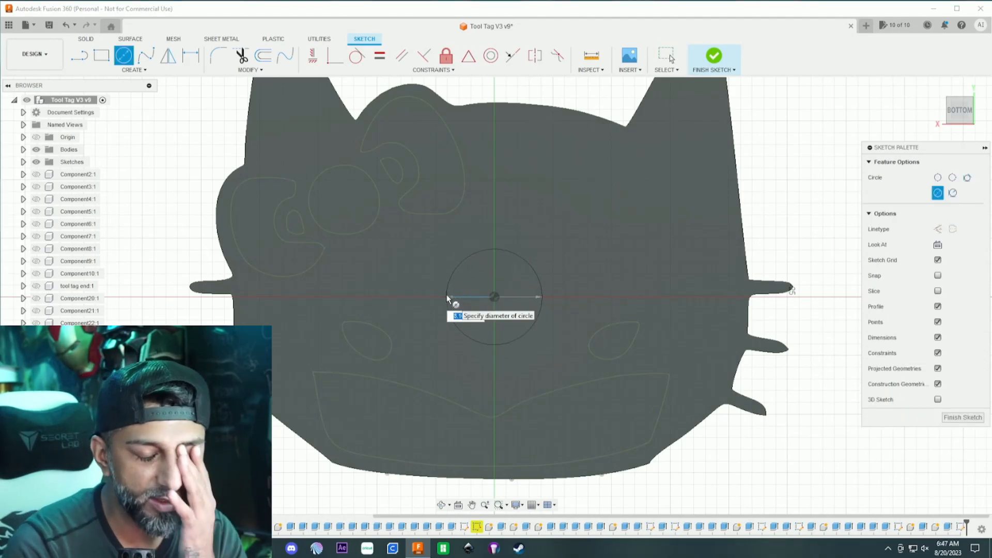
key("BackSpace")
type("7")
key("Return")
key("Escape")
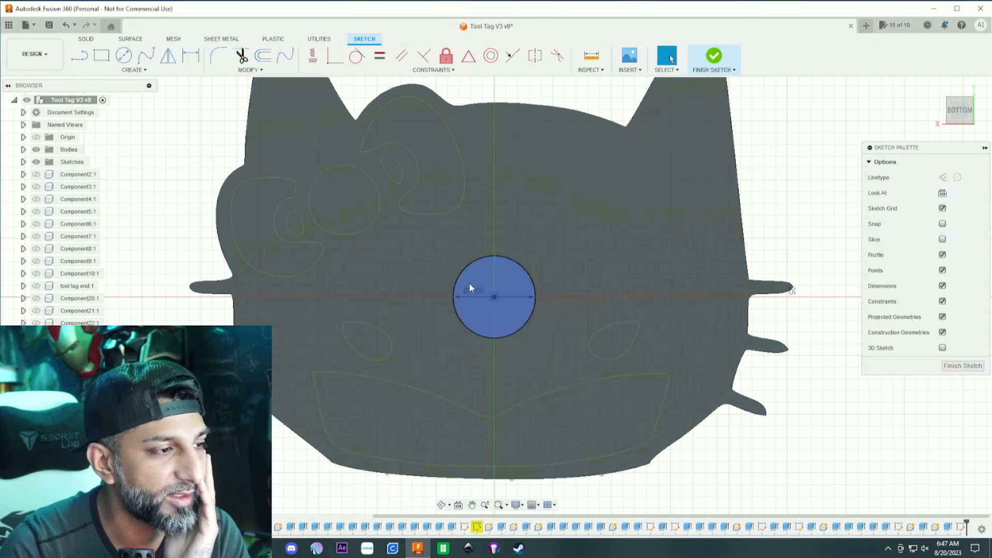
Step: Offset the 7 mm circle outward by 0.2 mm for magnet clearance
scroll(477, 287, "up", 3)
key("o")
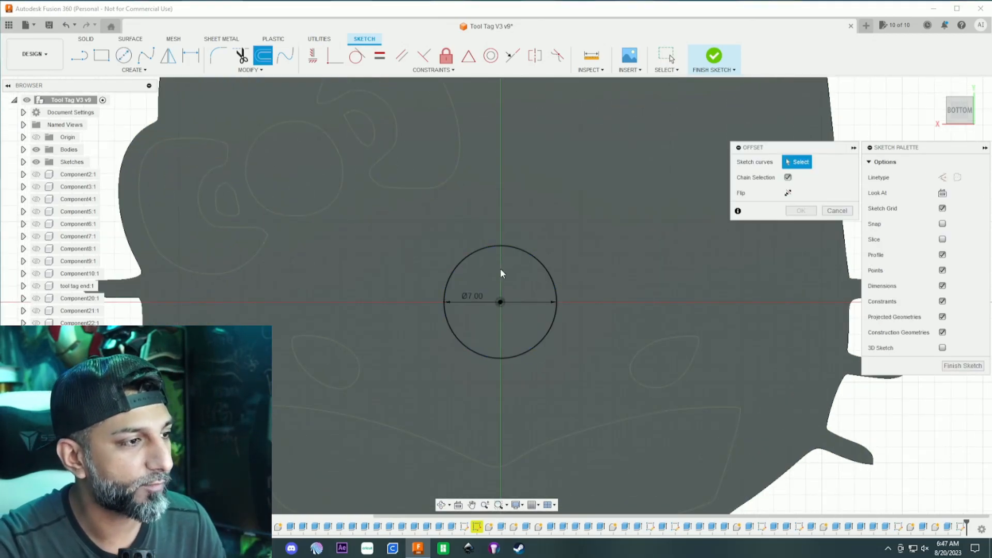
left_click(518, 250)
type(".2")
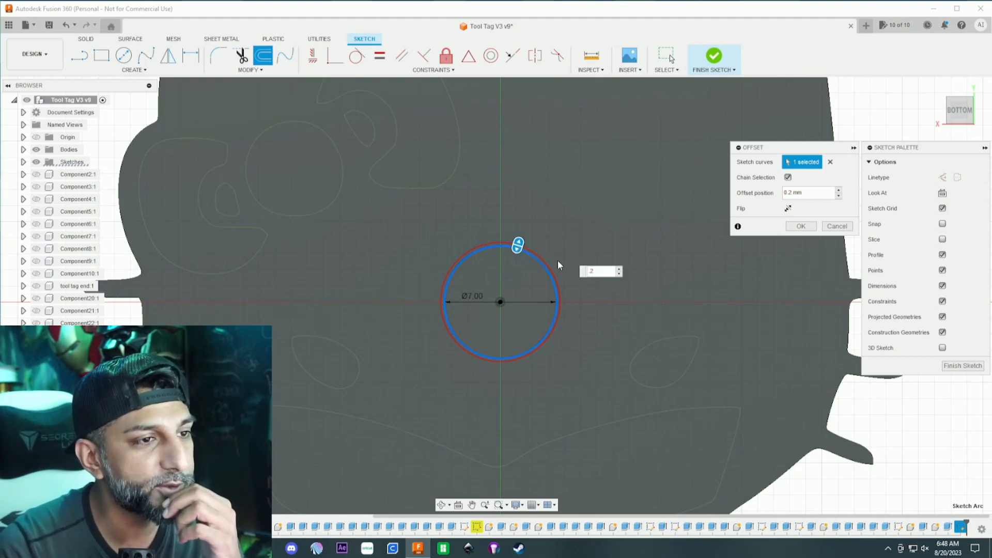
left_click(799, 227)
scroll(485, 281, "up", 3)
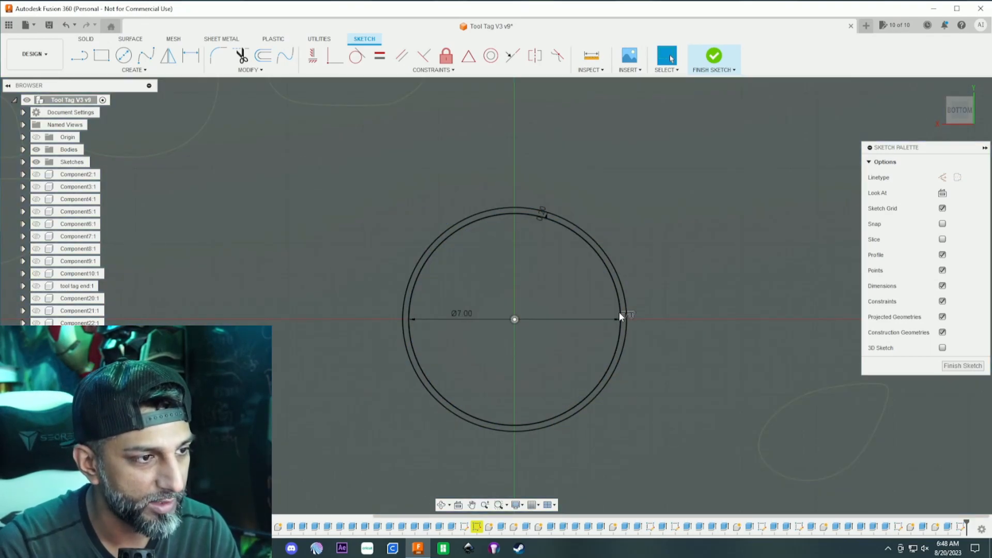
Step: Delete the original 7 mm circle, keeping only the outer offset circle
left_click(616, 300)
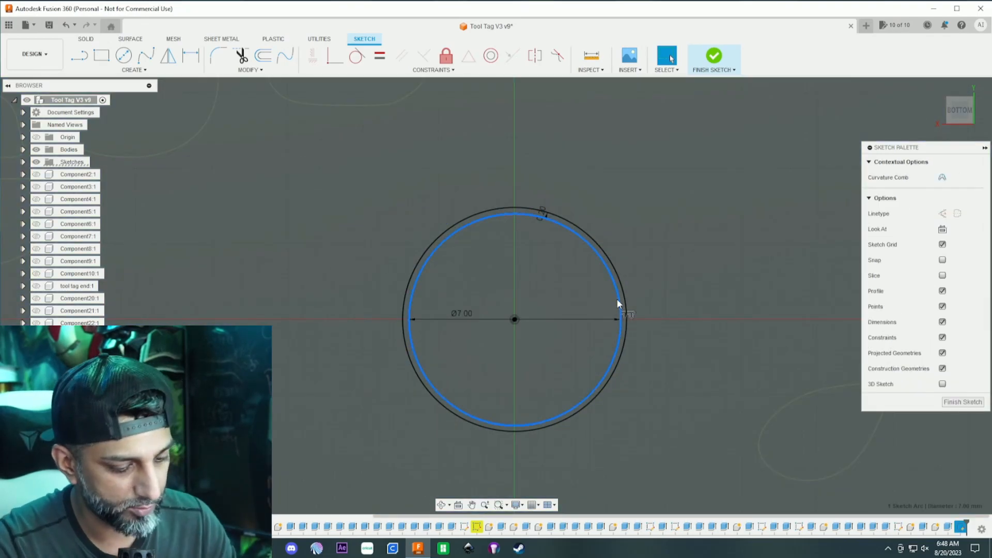
left_click(616, 300)
scroll(616, 301, "down", 3)
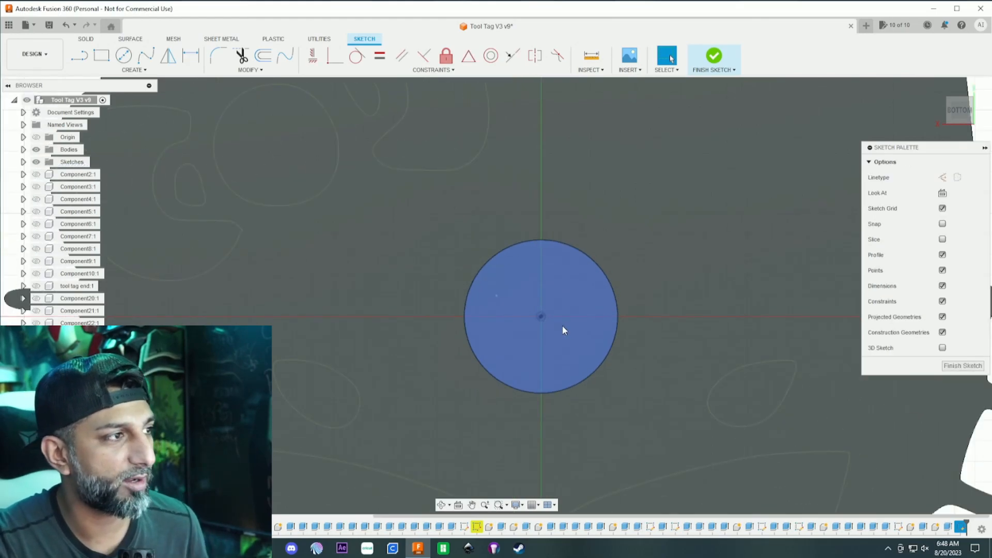
Step: Switch to Calculator and add 0.2, 0.2 and 2.2 to work out the pocket depth
scroll(562, 329, "down", 2)
left_click(481, 432)
middle_click_drag(480, 432, 492, 389, "shift")
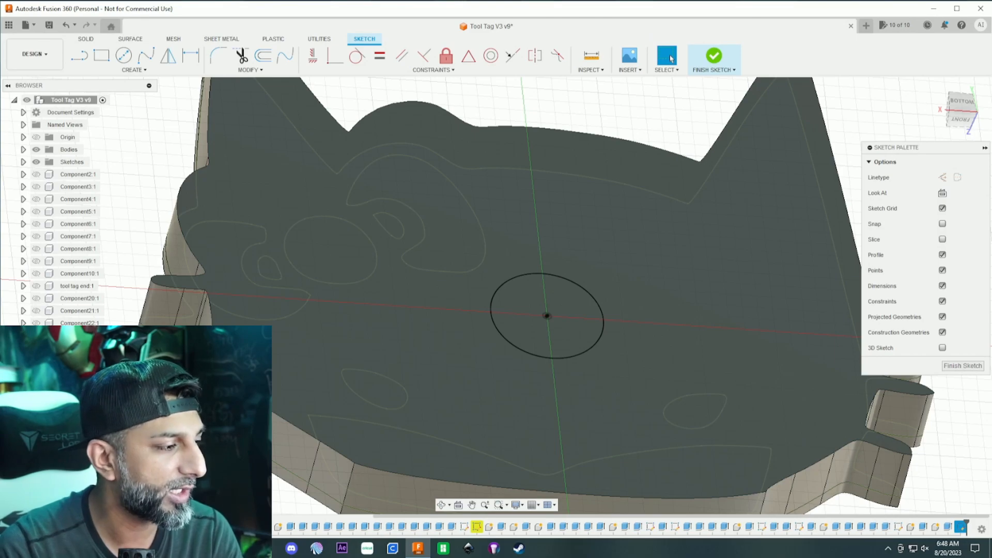
left_click(241, 548)
type("0.2+0.2")
key("Return")
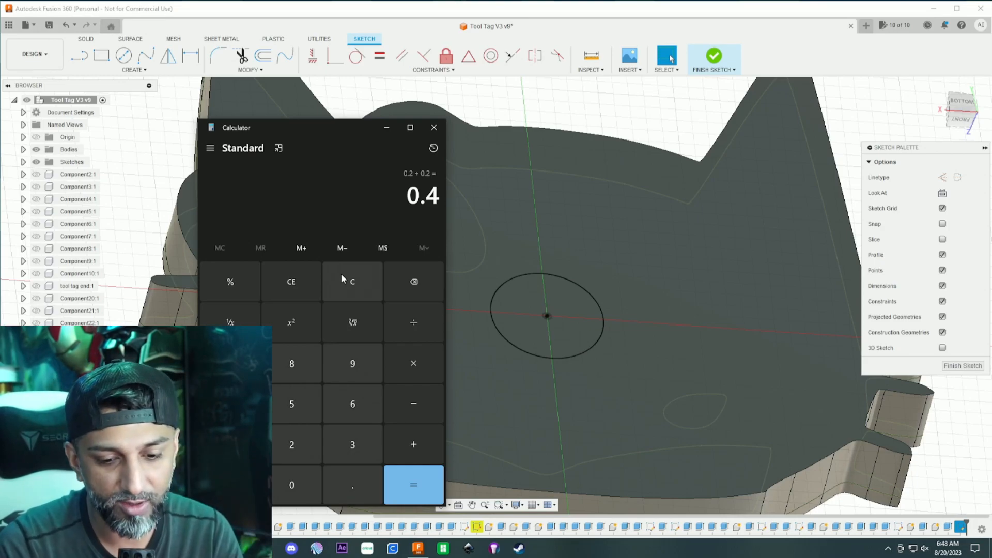
type("+2.2")
key("Return")
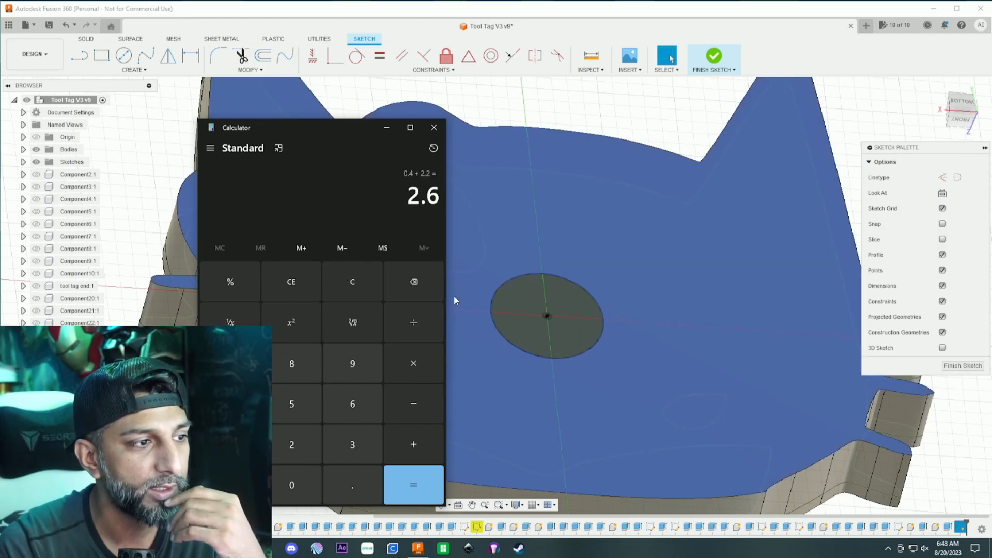
Step: Extrude the circle profile by -2.6 mm as a cut into the cat head's underside
left_click(528, 305)
key("e")
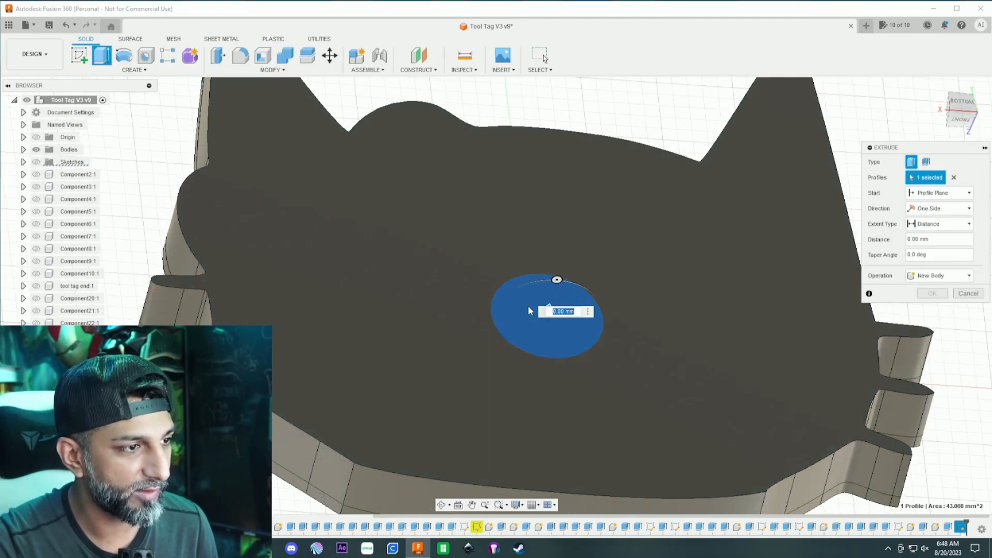
key("BackSpace")
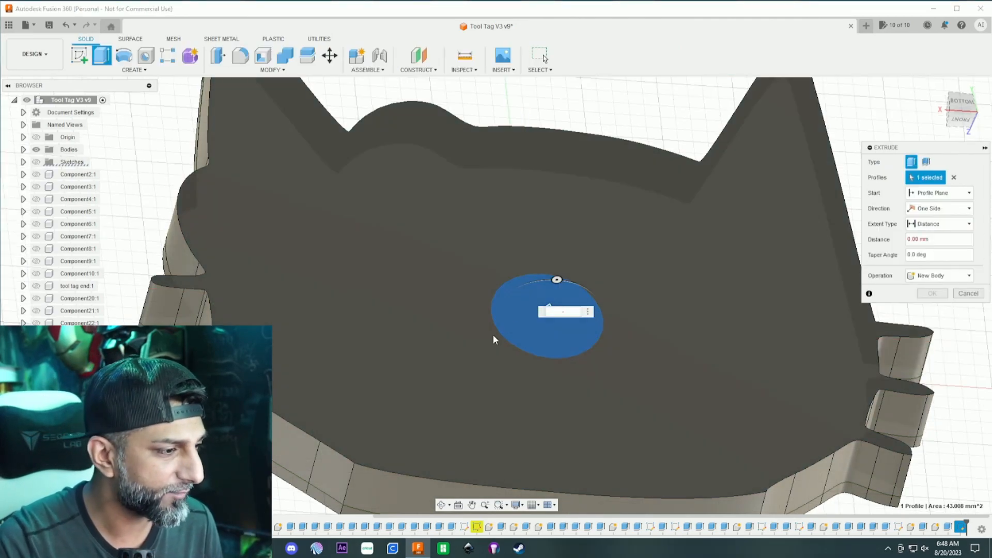
key("alt+Tab")
key("alt+Tab")
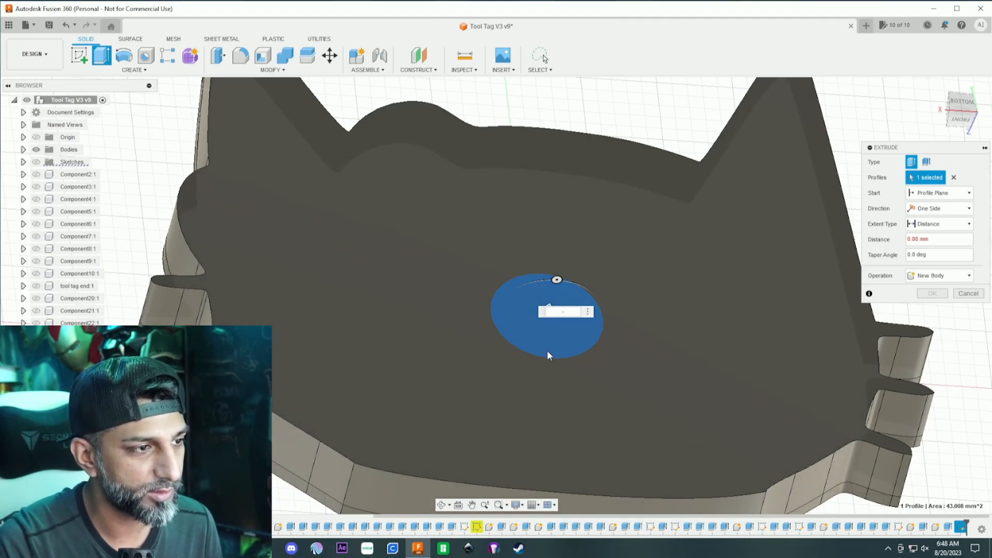
left_click(570, 311)
type("-2.6")
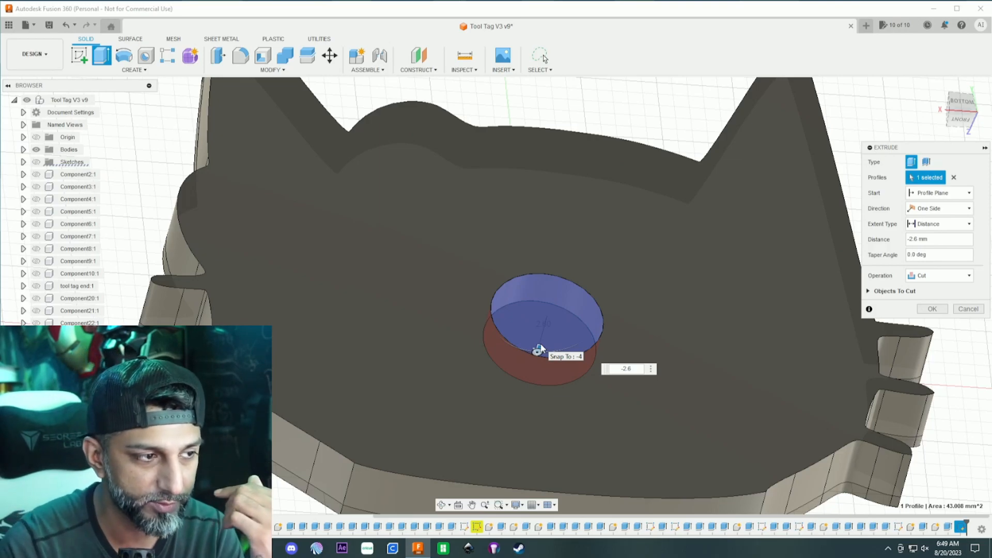
key("Return")
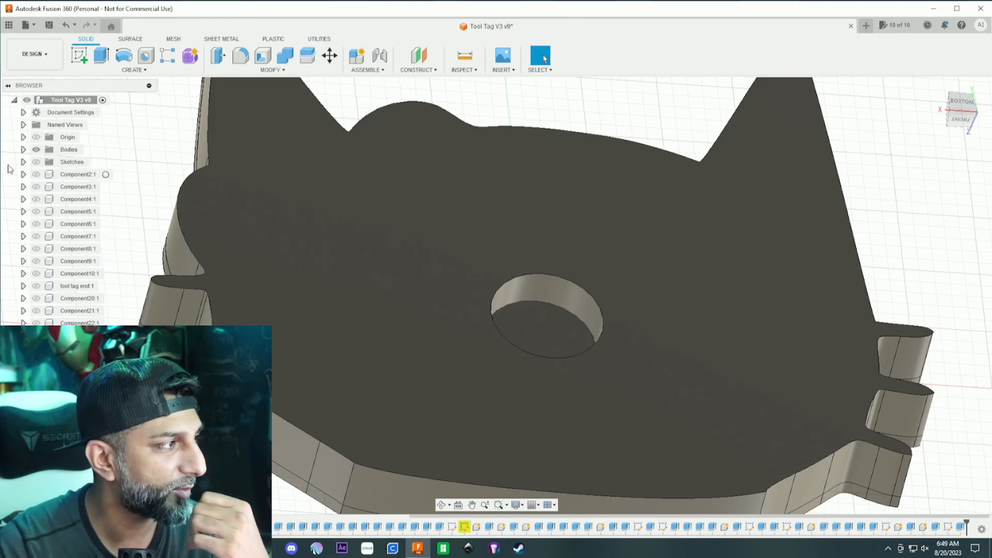
Step: Close the pocket's opening by extruding the circle of Sketch14 by -0.4 mm with the Join operation, and hide that sketch
left_click(23, 161)
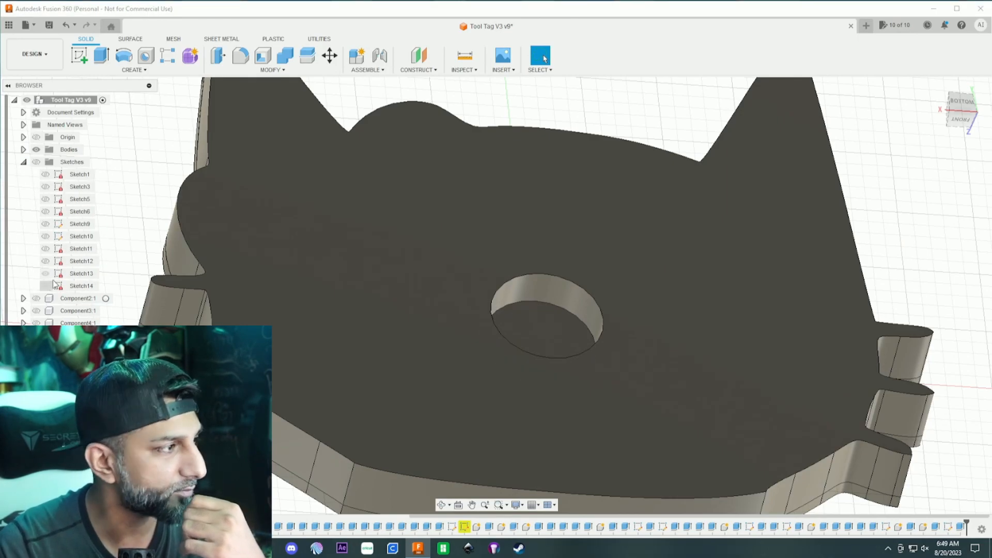
left_click(37, 162)
left_click(45, 273)
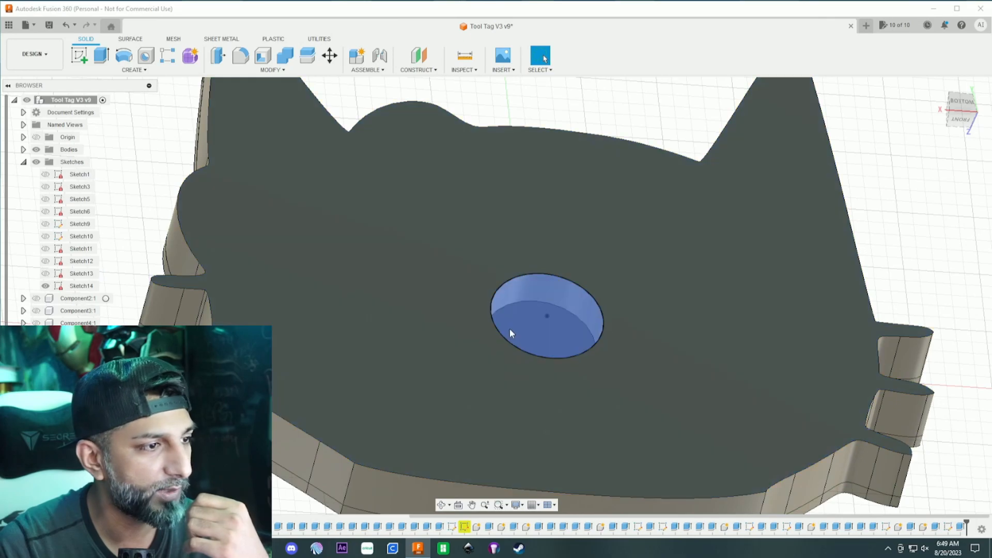
left_click(572, 335)
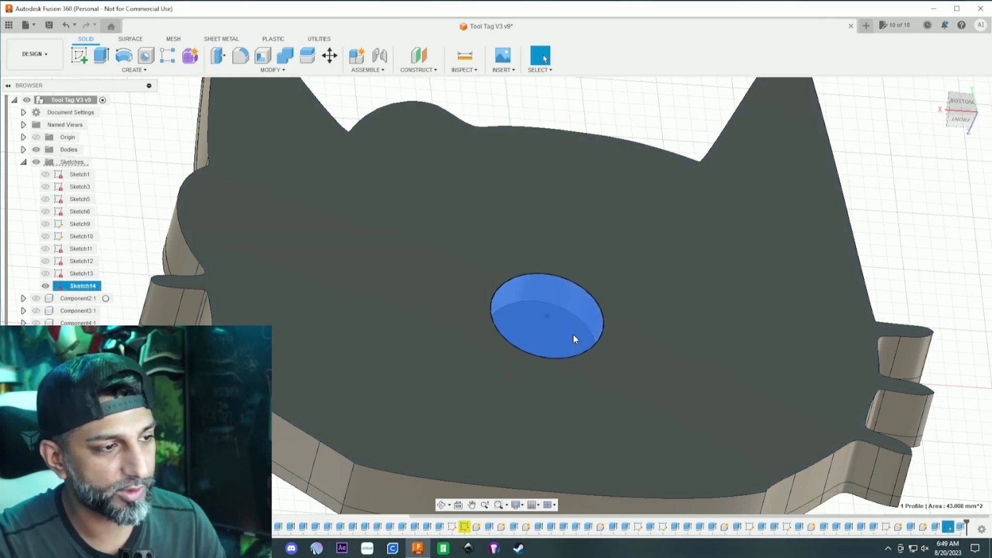
key("e")
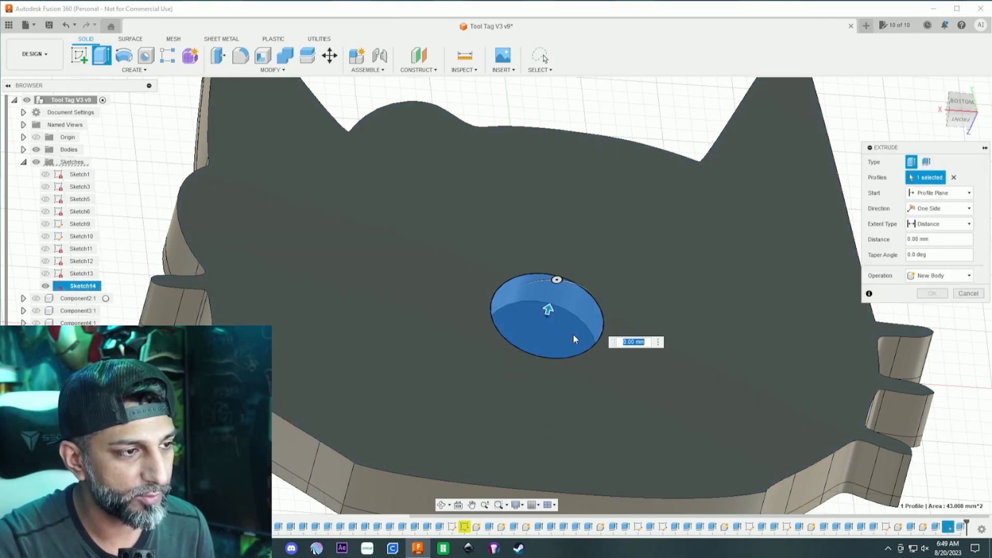
type("-4")
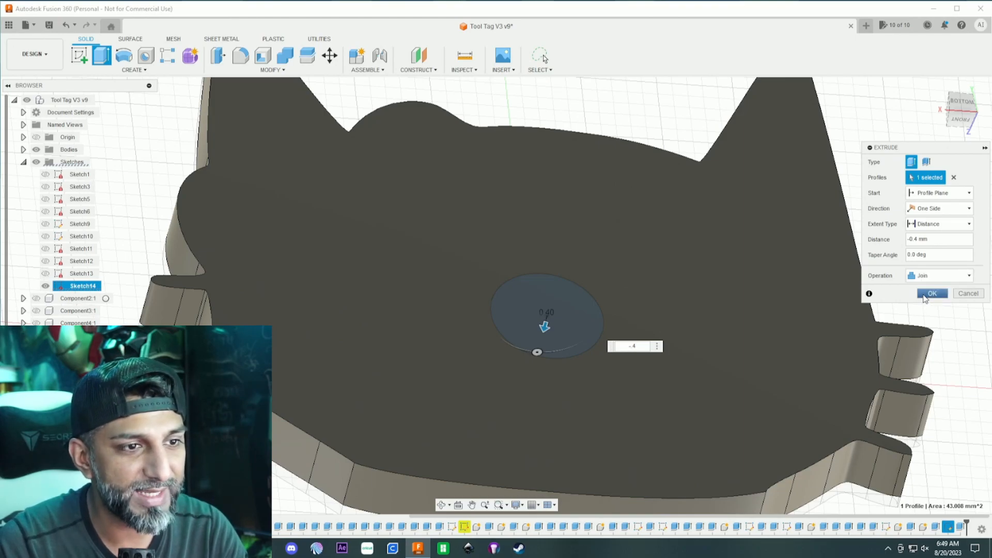
left_click(931, 294)
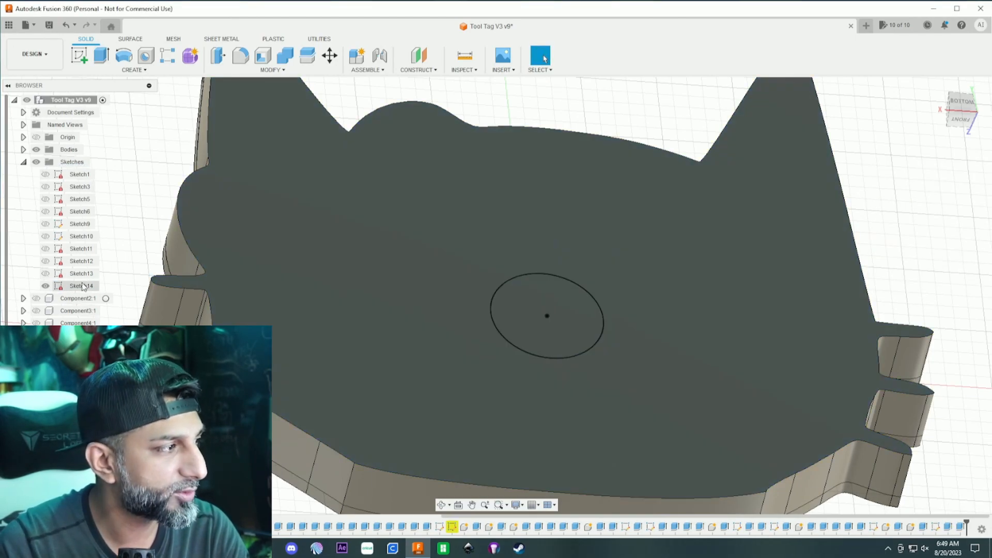
left_click(45, 286)
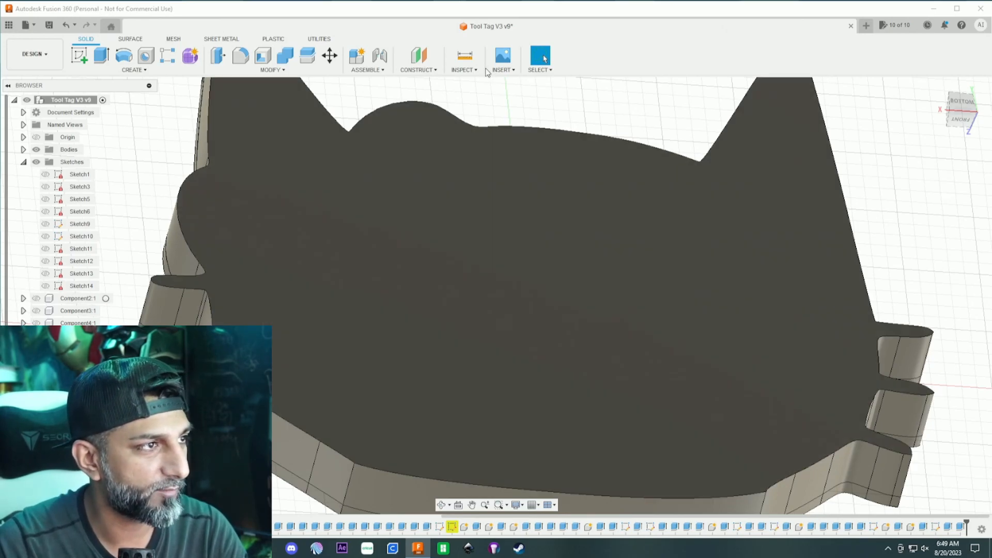
Step: Create a section analysis with the cat head's underside face as the cut plane at 0 mm distance
left_click(472, 70)
left_click(480, 175)
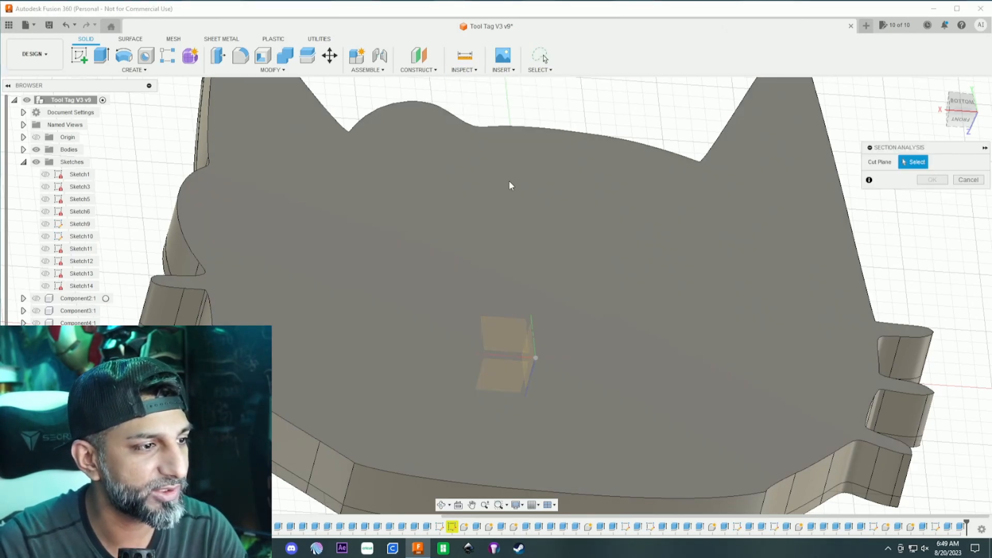
left_click(509, 364)
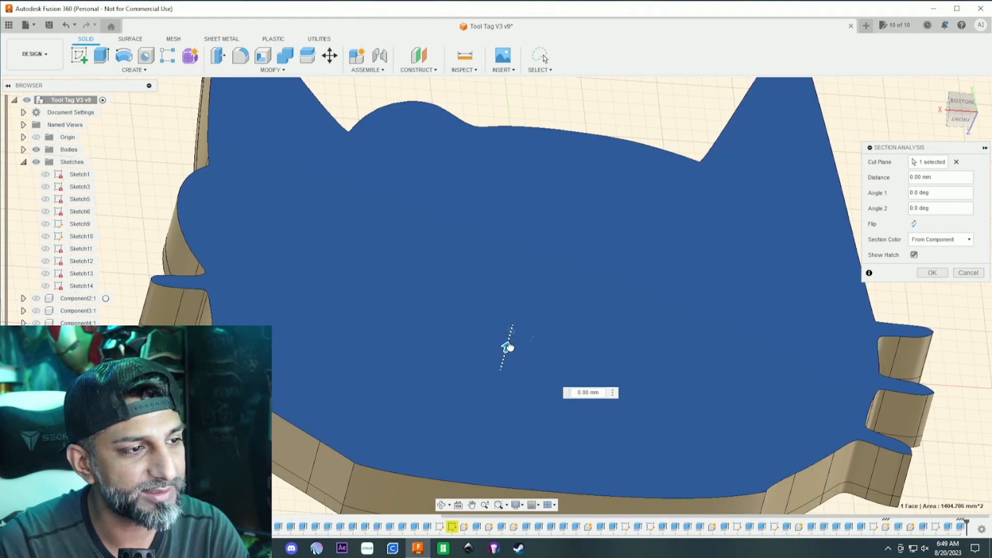
mouse_move(509, 347)
left_mouse_down()
mouse_move(495, 379)
mouse_move(507, 348)
left_mouse_up()
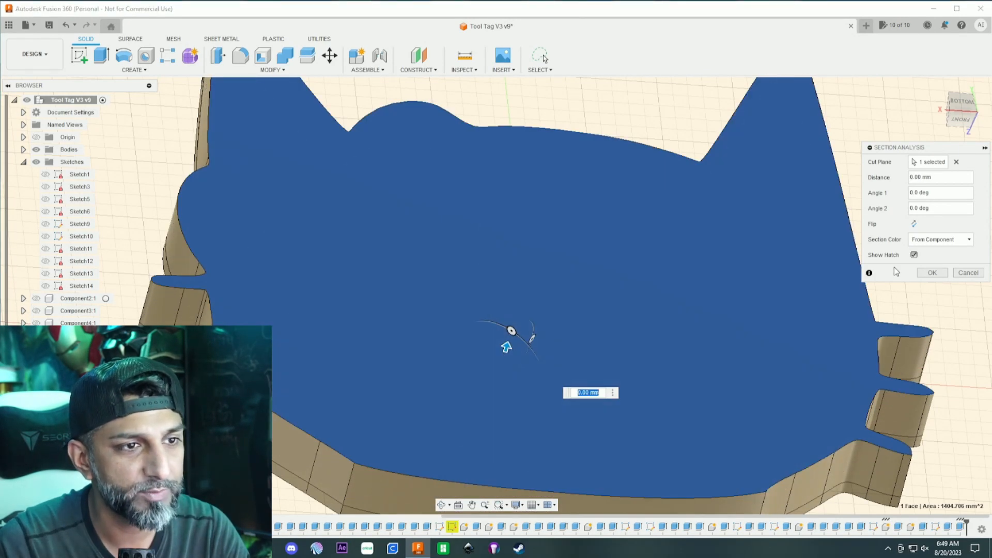
left_click(932, 272)
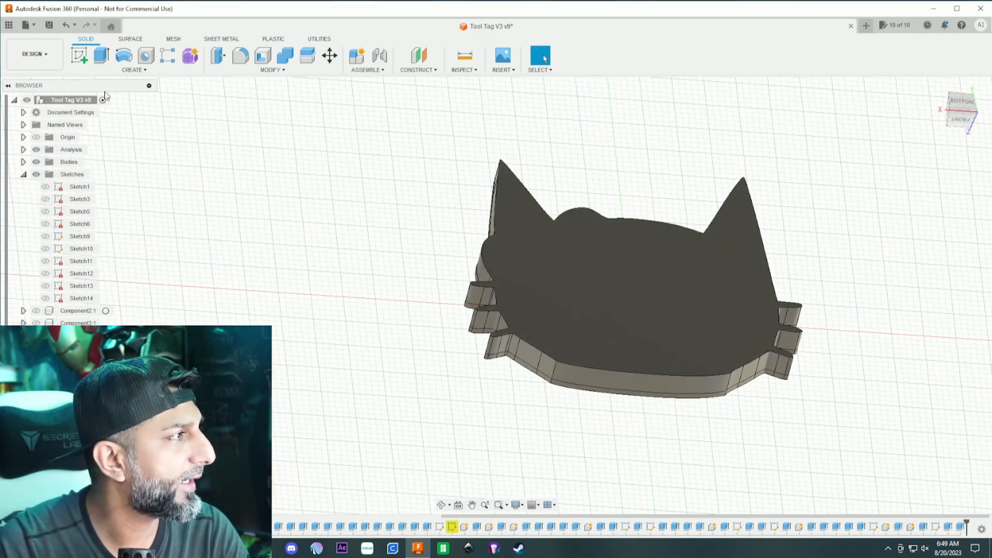
Step: Export the design as a STEP file named Kitty Batman to E:/Bambu/Video
left_click(25, 25)
left_click(60, 155)
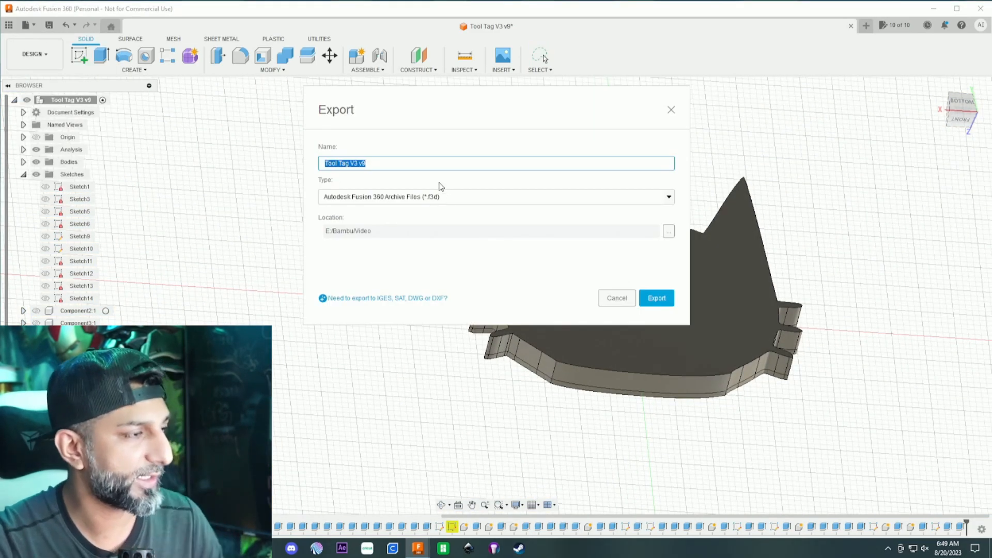
type("Kitty Batman")
left_click(439, 197)
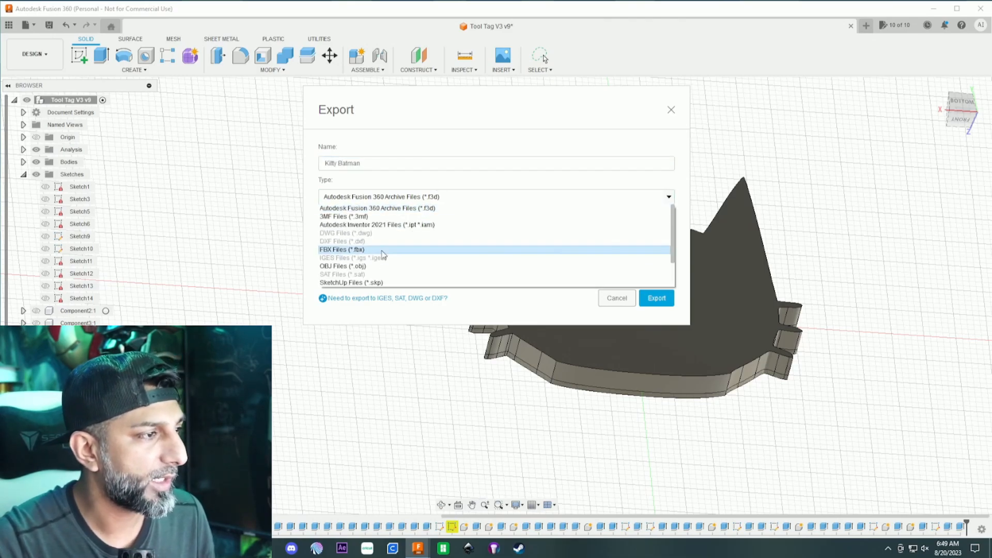
scroll(389, 252, "down", 2)
left_click(373, 267)
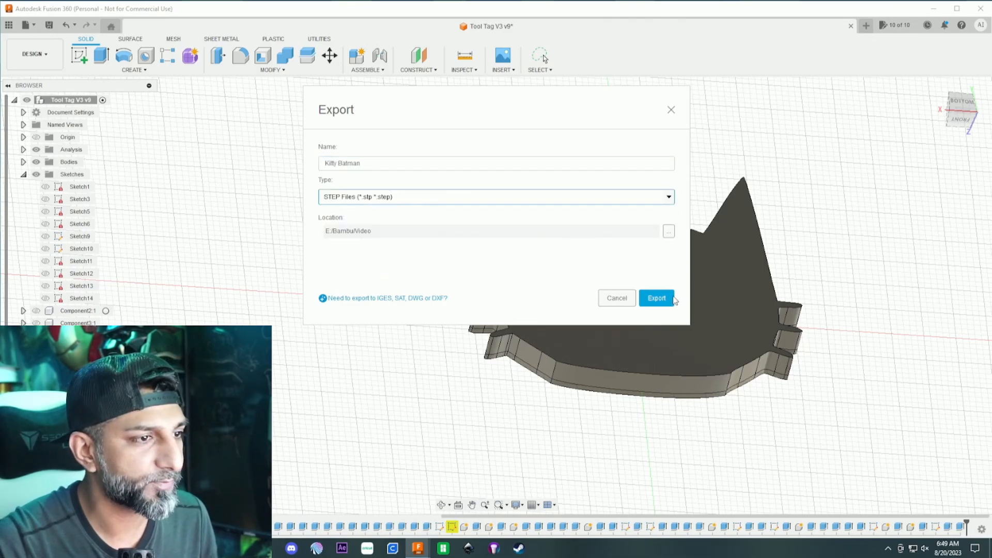
left_click(656, 299)
left_click(514, 290)
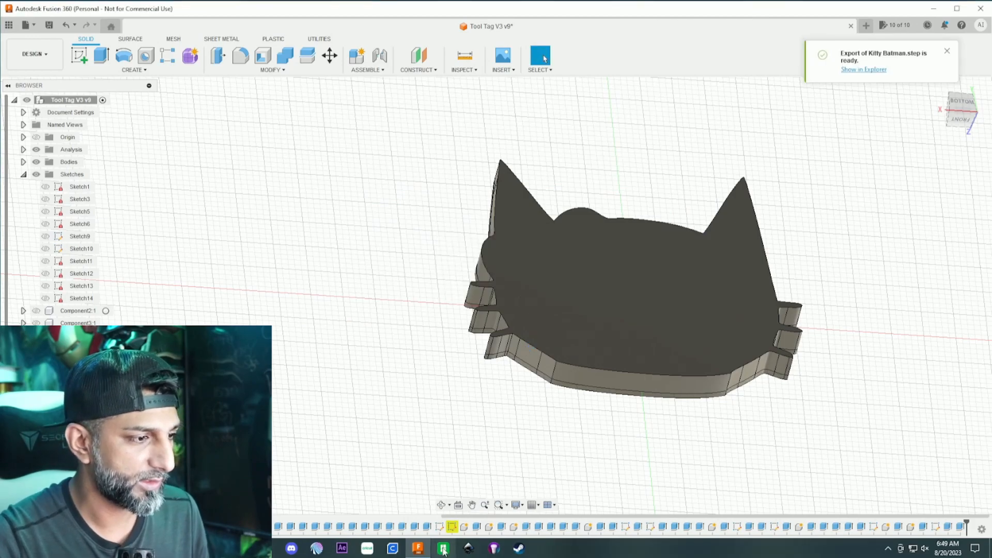
Step: Switch to Bambu Studio, dismiss the new-version notice and create a new project
left_click(444, 549)
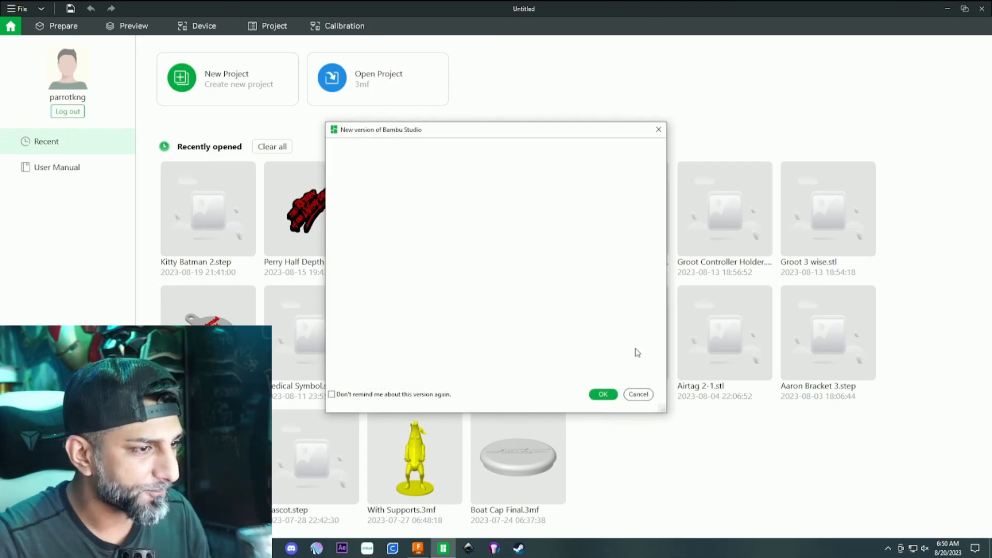
left_click(638, 395)
left_click(227, 98)
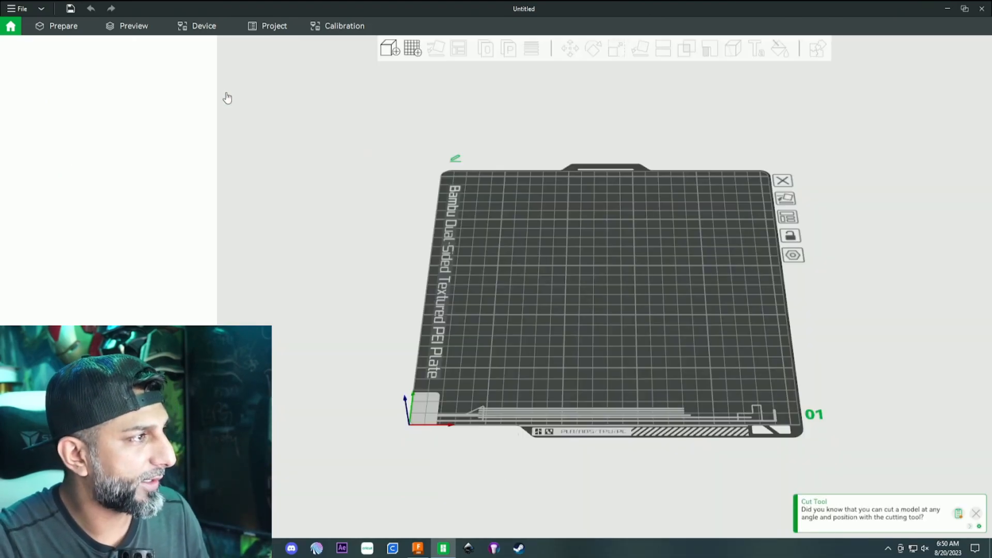
Step: Import Kitty Batman.step from the E:/Bambu/Video folder onto the build plate
left_click(386, 53)
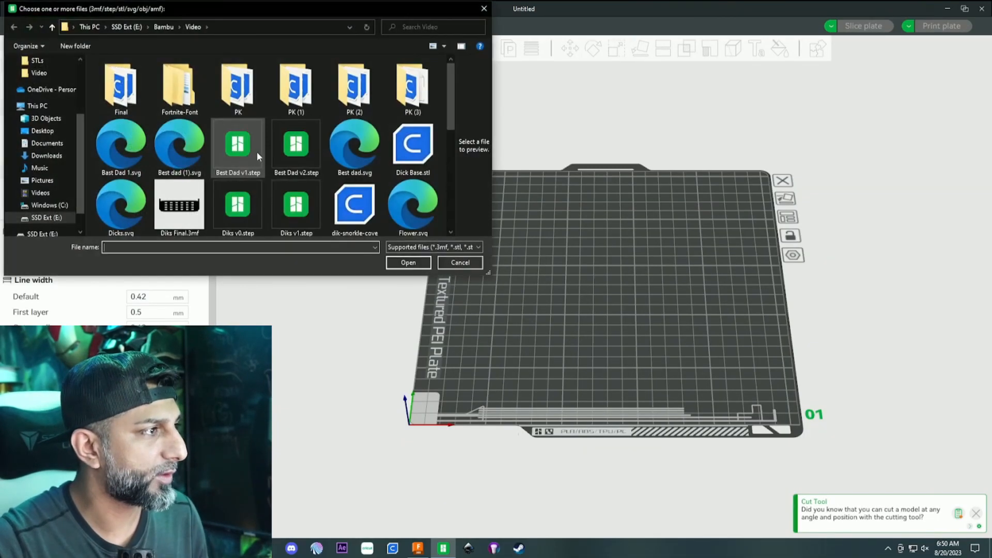
scroll(242, 165, "down", 3)
left_click(238, 197)
left_click(408, 263)
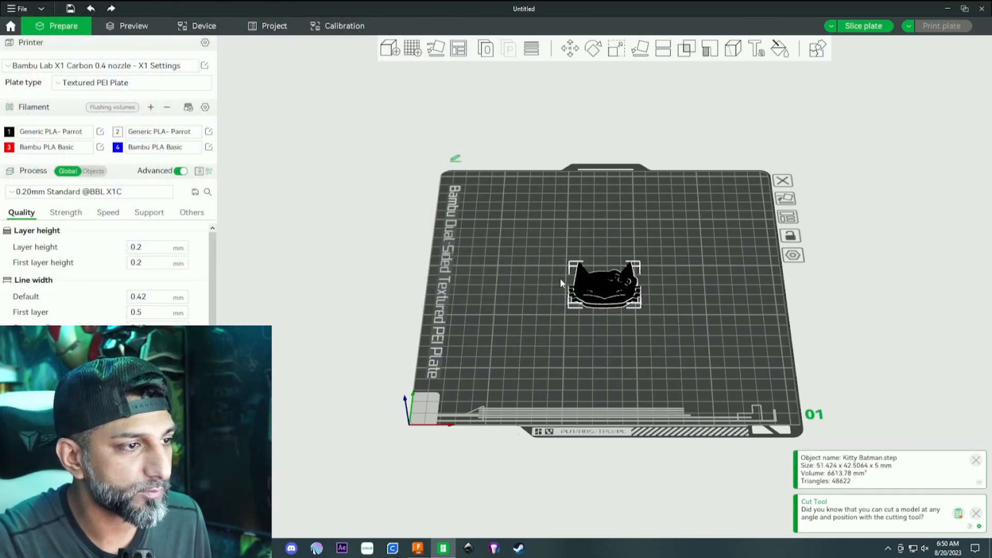
scroll(487, 265, "up", 6)
scroll(467, 270, "down", 3)
scroll(467, 270, "up", 4)
Step: Assign filament 2 to the whole Kitty Batman object and filament 1 to its Component27 part
left_click(93, 172)
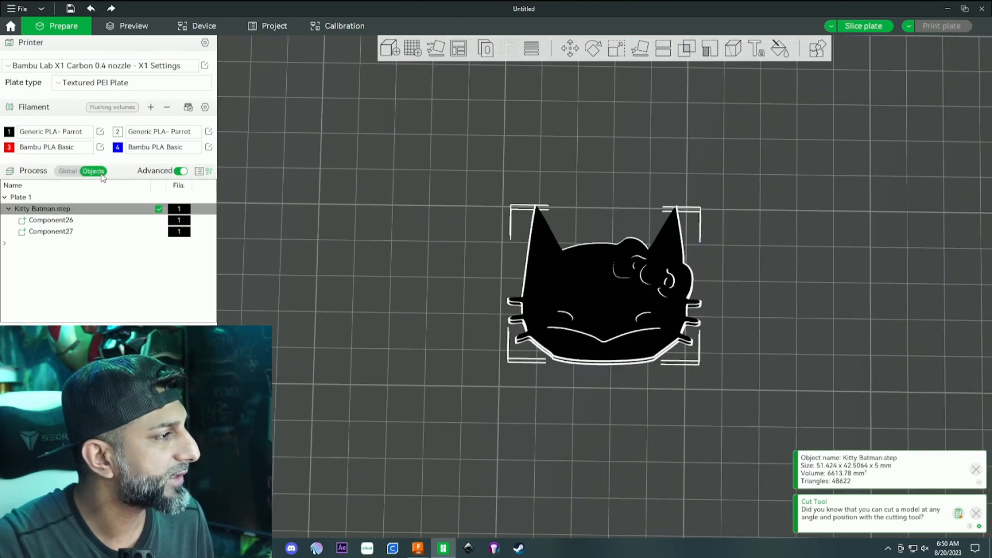
left_click(85, 221)
left_click(87, 210)
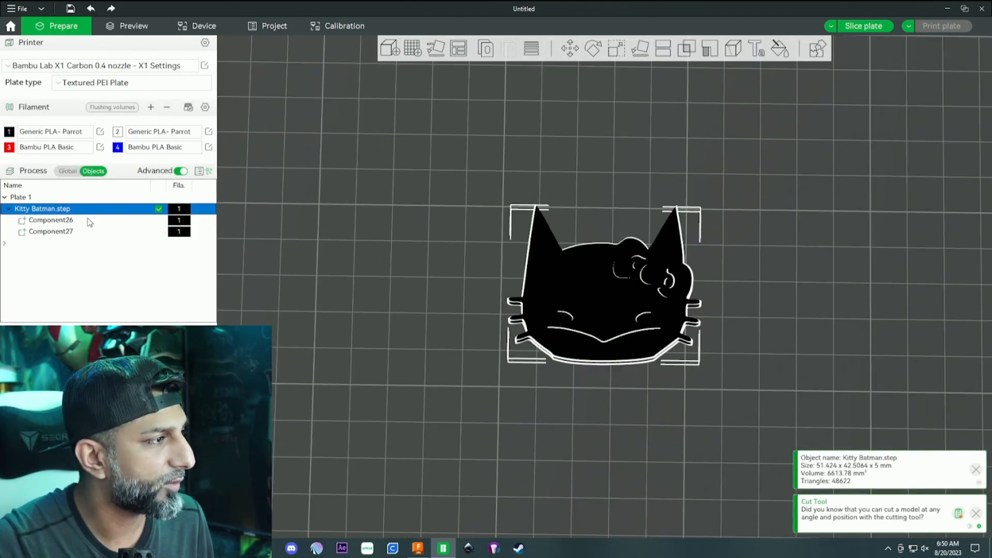
key("2")
left_click(90, 224)
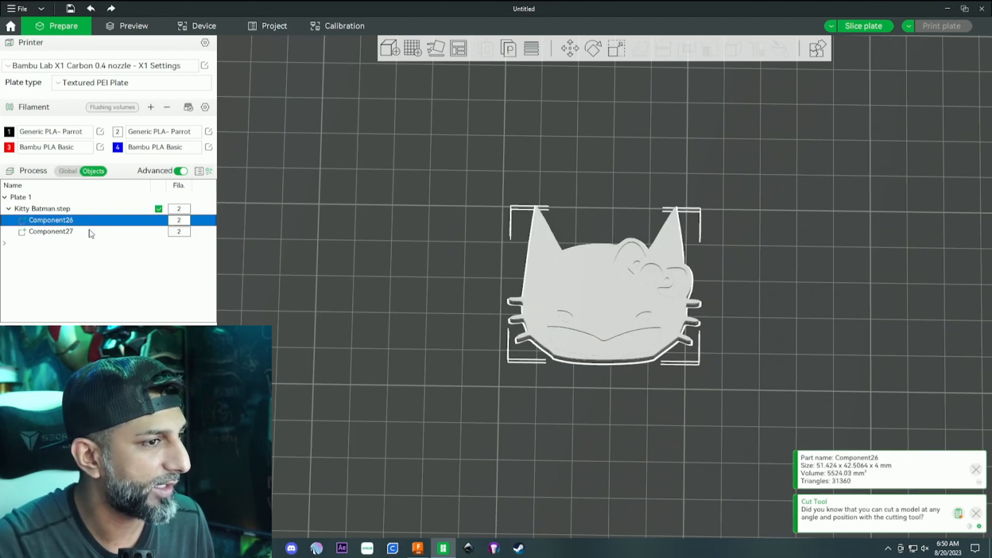
left_click(88, 230)
key("1")
left_click(330, 221)
mouse_move(331, 220)
left_mouse_down()
mouse_move(343, 182)
mouse_move(335, 207)
mouse_move(361, 206)
mouse_move(343, 169)
mouse_move(318, 219)
left_mouse_up()
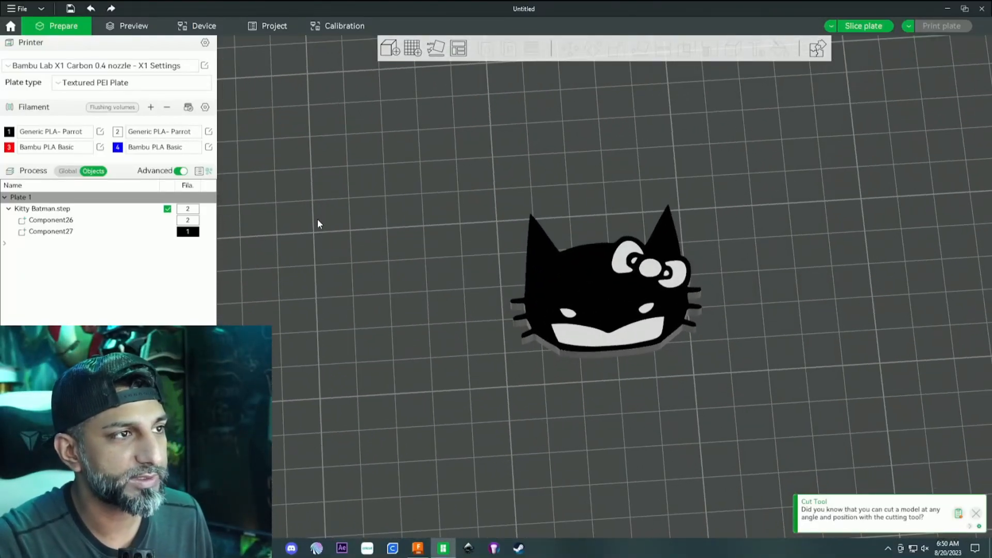
Step: Arrange the model on the plate and slice the plate
scroll(318, 219, "down", 2)
scroll(577, 116, "down", 2)
right_click(597, 142)
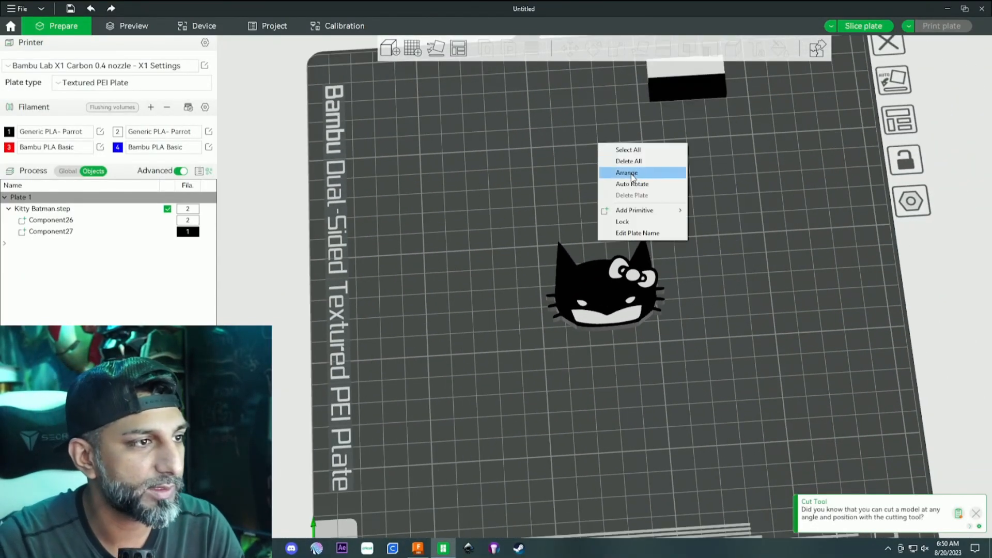
left_click(630, 174)
left_click_drag(615, 168, 612, 163)
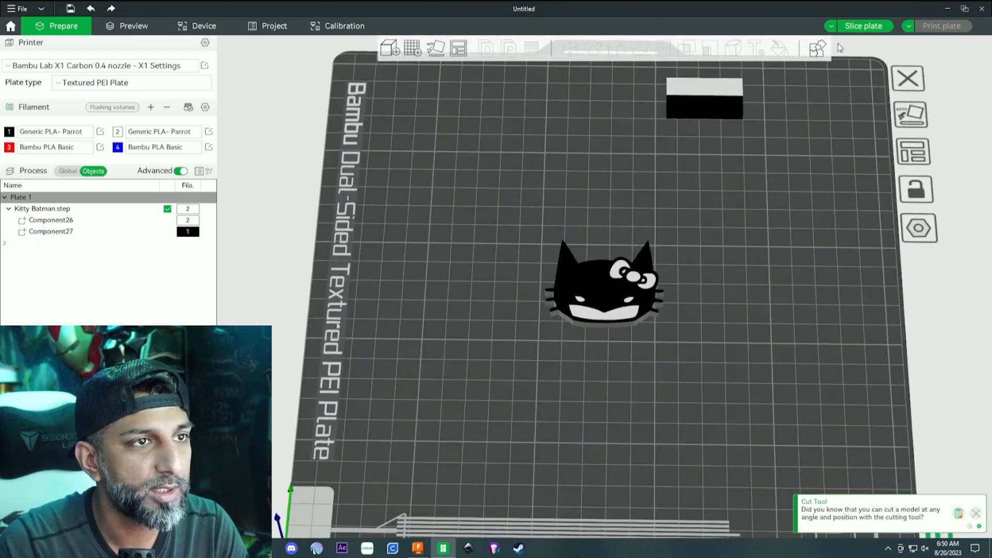
left_click(863, 28)
Step: Switch the sliced preview's color scheme to Line Type
scroll(627, 191, "up", 6)
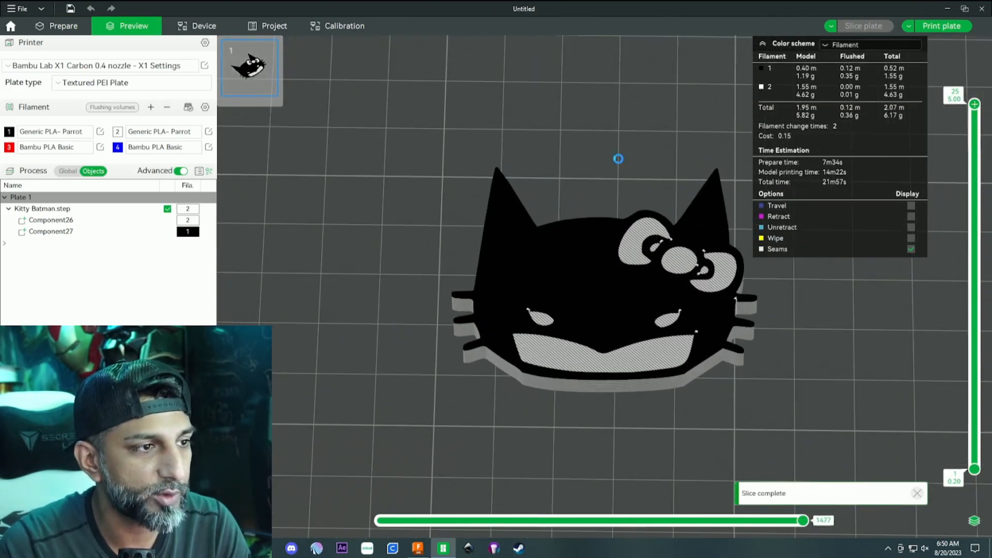
left_click(859, 45)
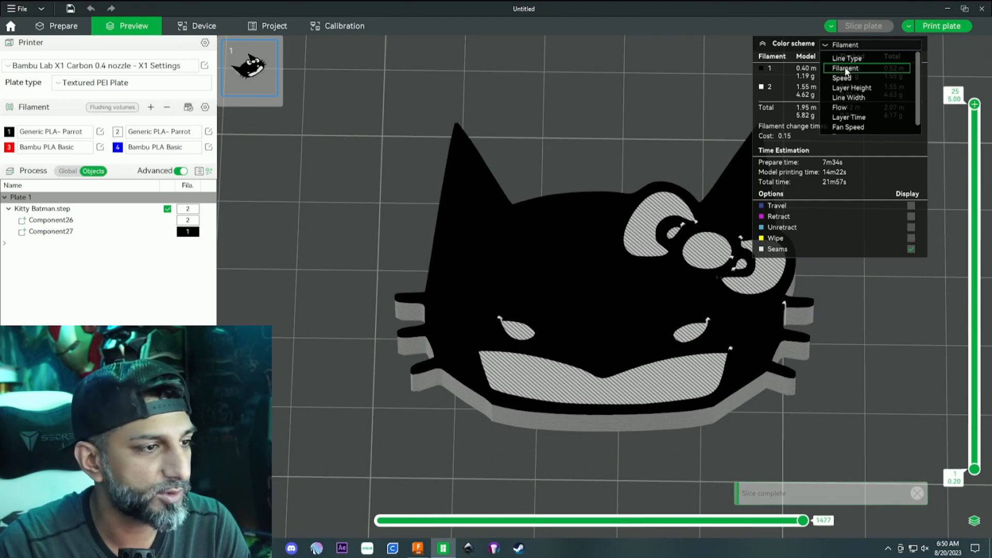
left_click(848, 58)
scroll(679, 146, "down", 2)
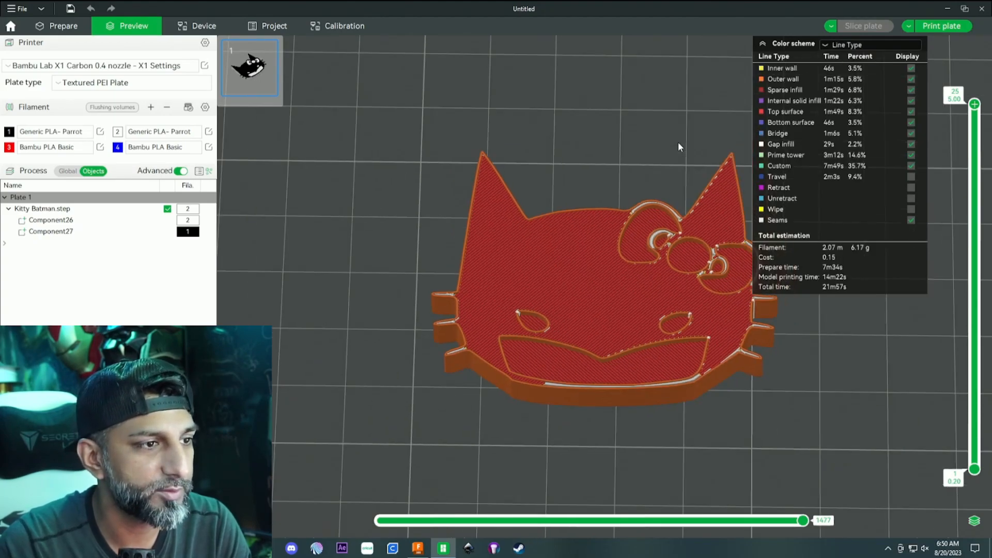
left_click_drag(675, 138, 688, 137)
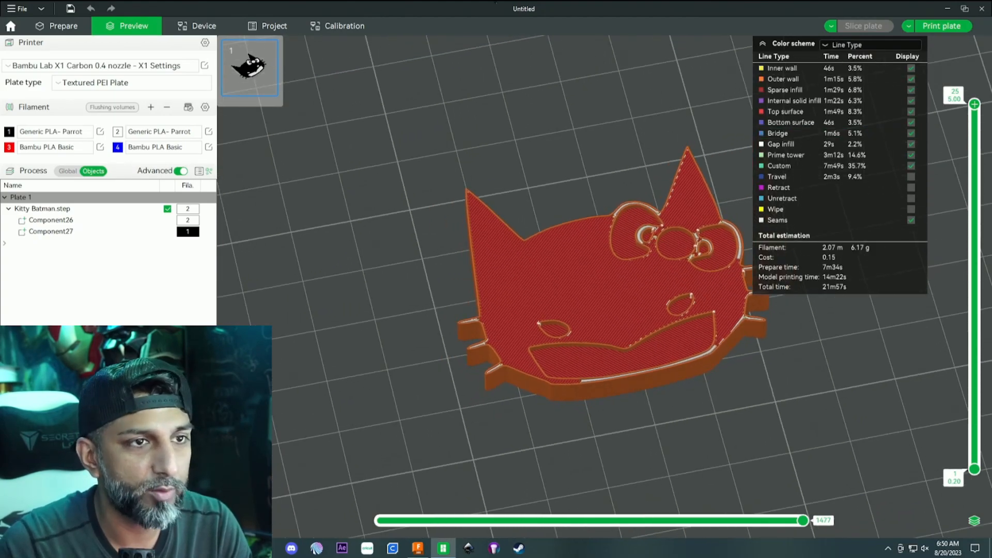
Step: Examine the sliced model from layer 1 up to layer 14, following the round pocket
left_click_drag(972, 110, 972, 468)
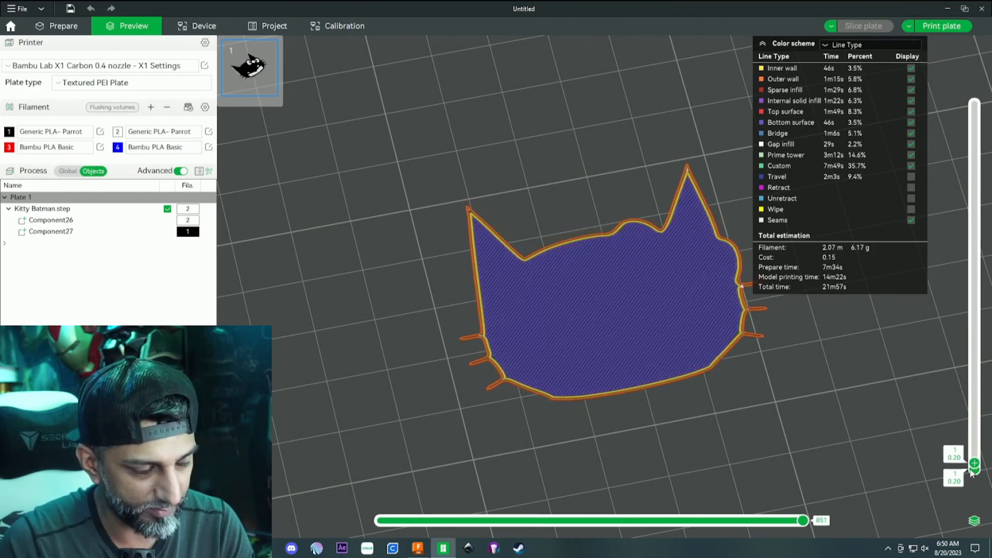
scroll(972, 459, "up", 1)
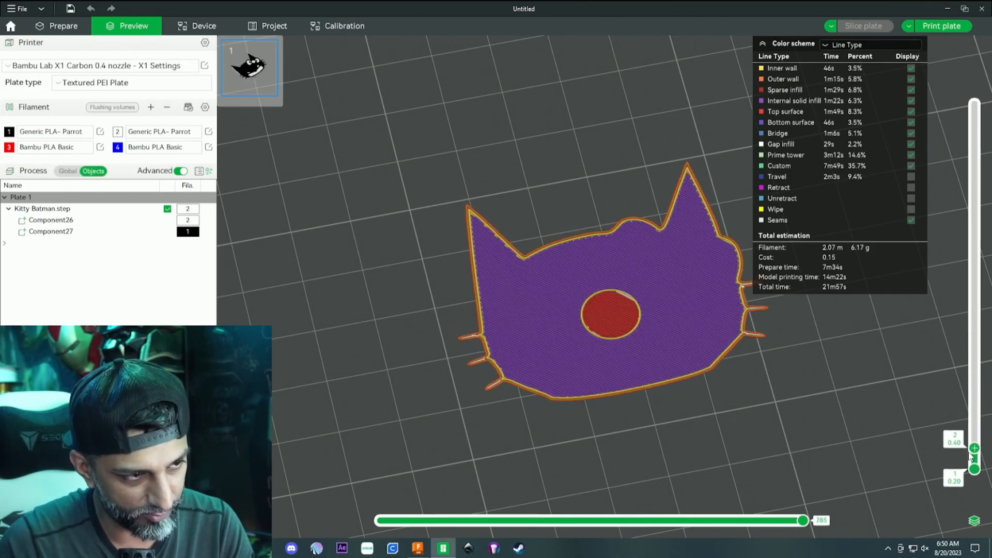
left_click_drag(972, 449, 969, 277)
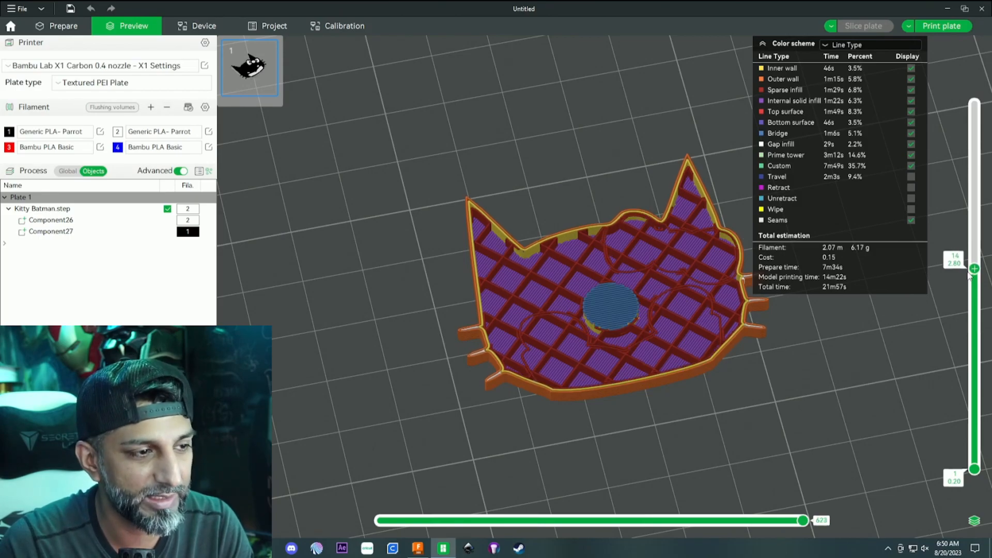
Step: Compare layers 13 and 14 around the round pocket, finishing on layer 14 at 2.80 mm
scroll(969, 276, "down", 1)
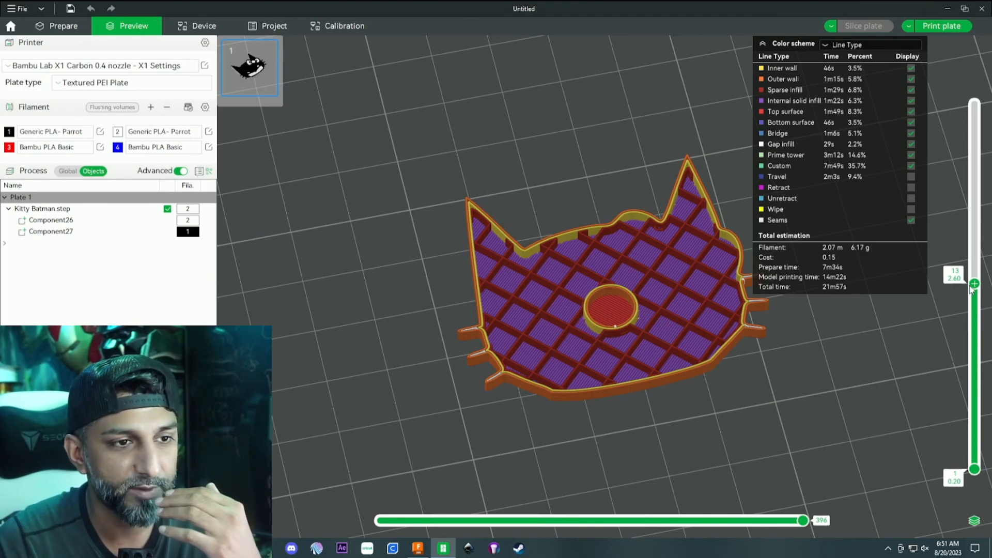
scroll(975, 283, "up", 1)
scroll(975, 283, "down", 1)
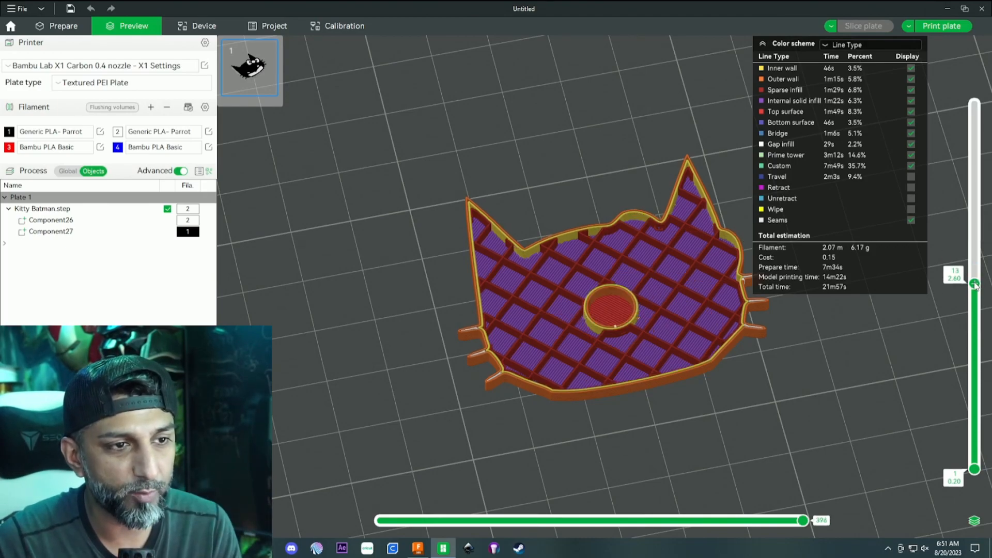
scroll(976, 279, "up", 1)
scroll(975, 277, "down", 1)
scroll(975, 276, "up", 1)
scroll(975, 277, "down", 1)
scroll(974, 276, "up", 1)
scroll(974, 275, "down", 1)
scroll(973, 275, "up", 1)
scroll(973, 279, "down", 1)
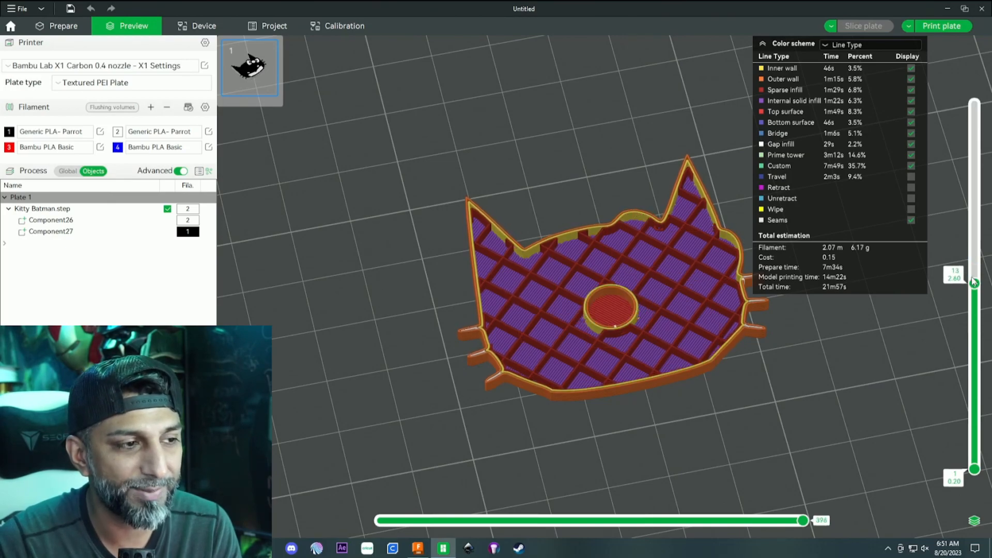
scroll(974, 282, "up", 1)
scroll(975, 284, "down", 1)
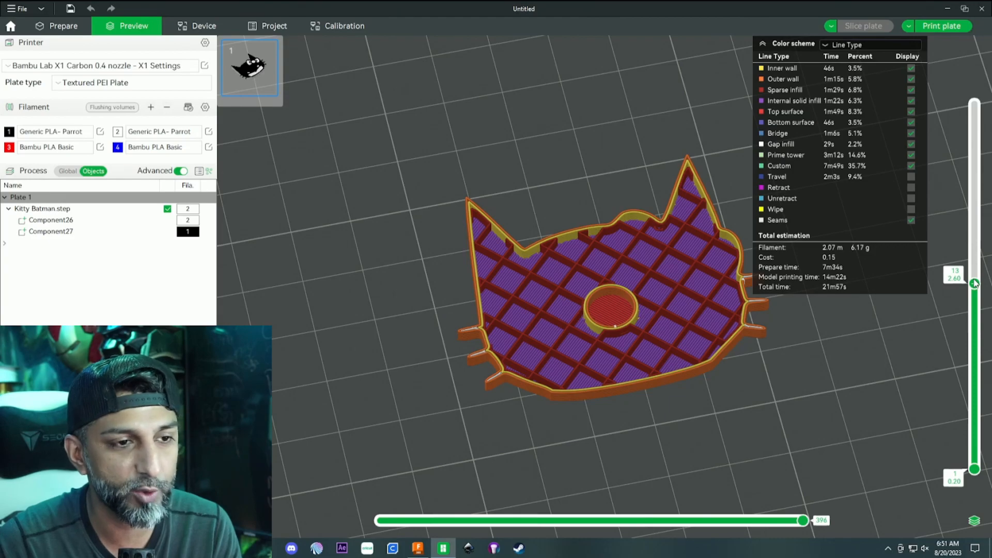
scroll(975, 282, "up", 1)
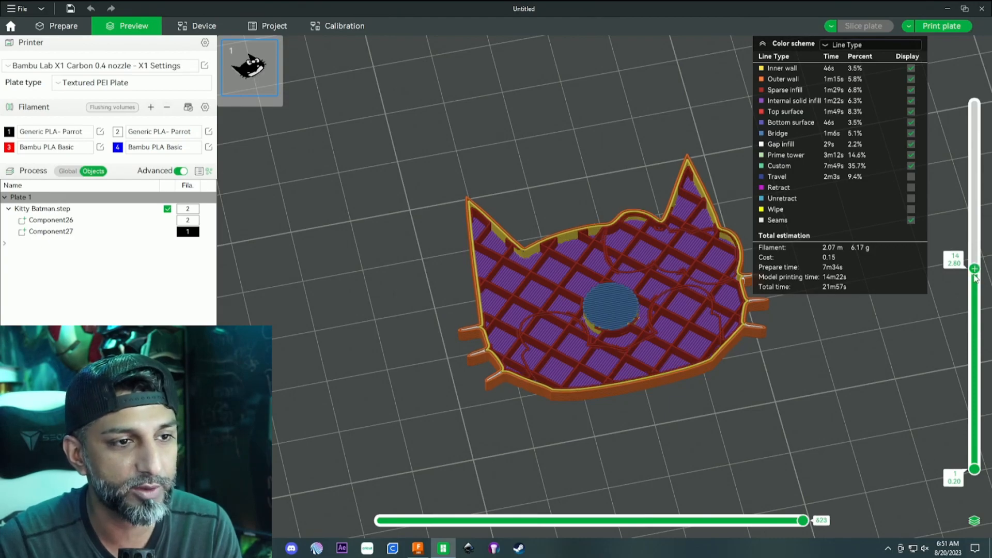
Step: Add a print pause at layer 14 (2.80 mm) and slice the plate again
left_click_drag(803, 520, 818, 411)
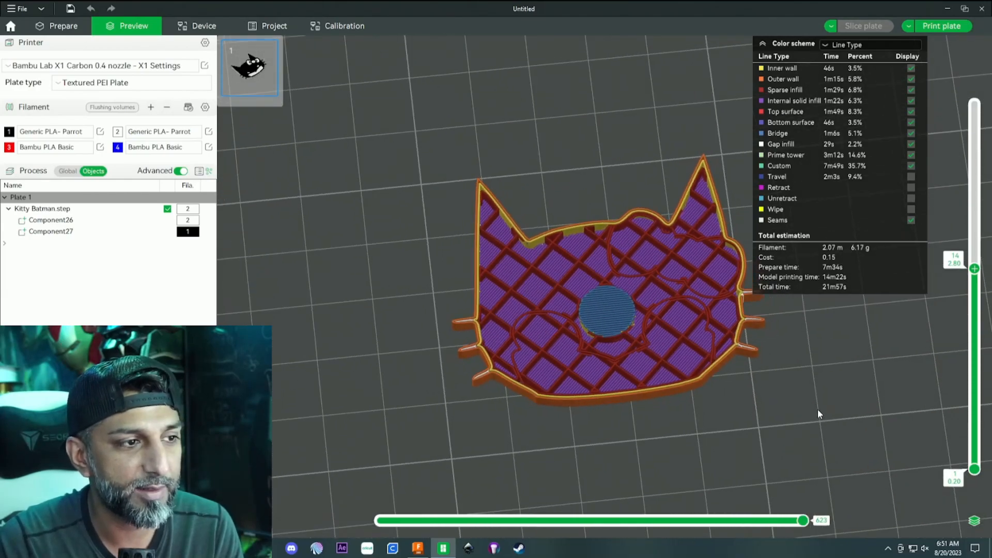
right_click(975, 269)
left_click(958, 280)
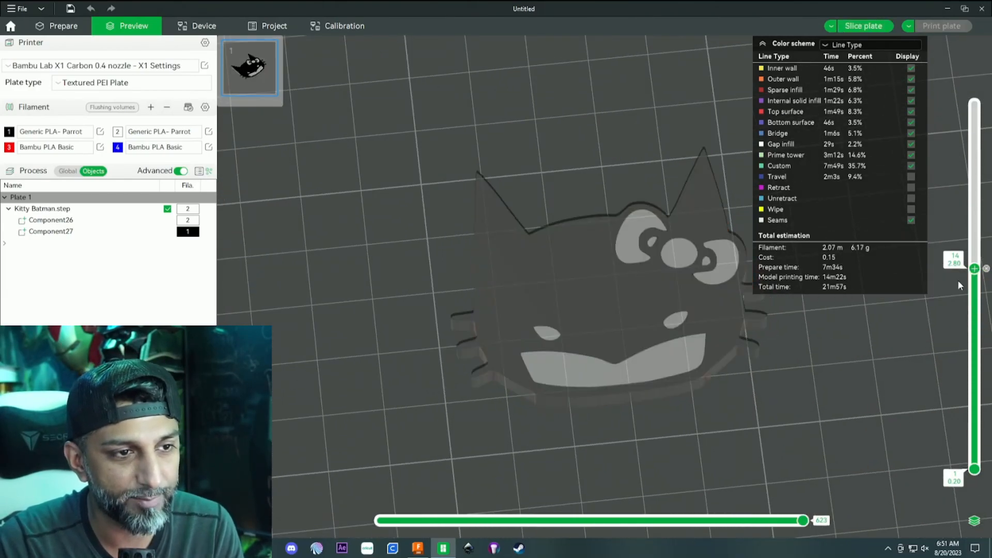
left_click(865, 29)
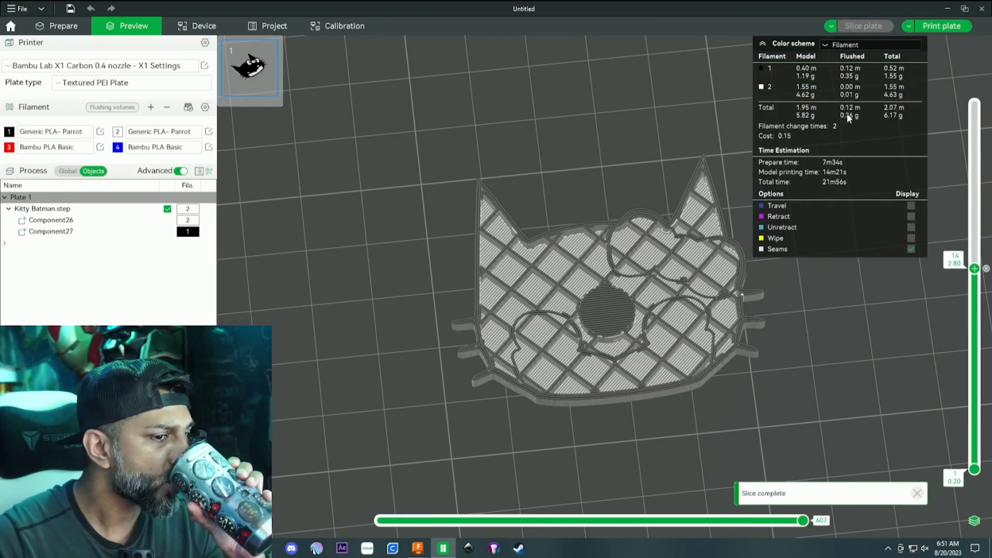
Step: Inspect the start of layer 14 with its pause code, and show the preview up to layer 25
left_click_drag(802, 521, 362, 514)
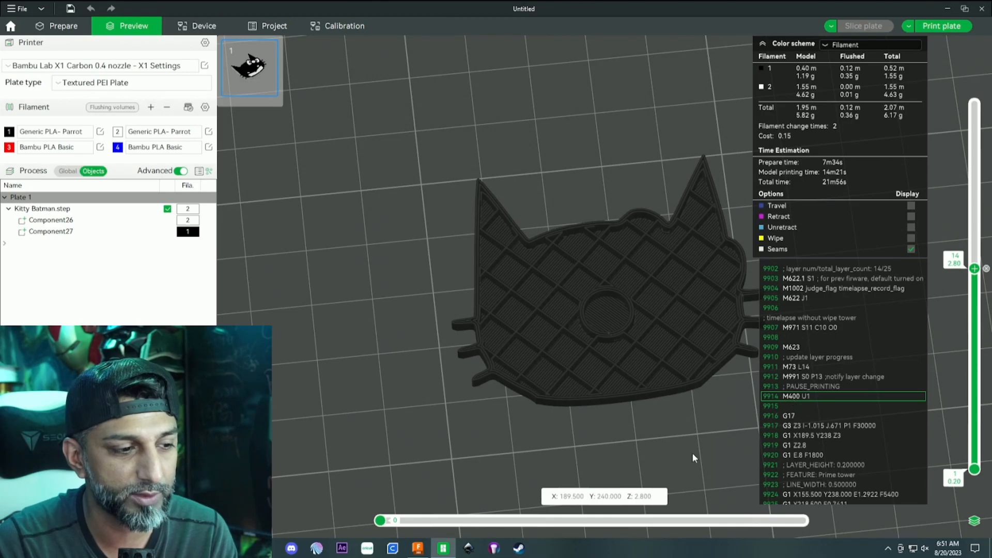
left_click(974, 269)
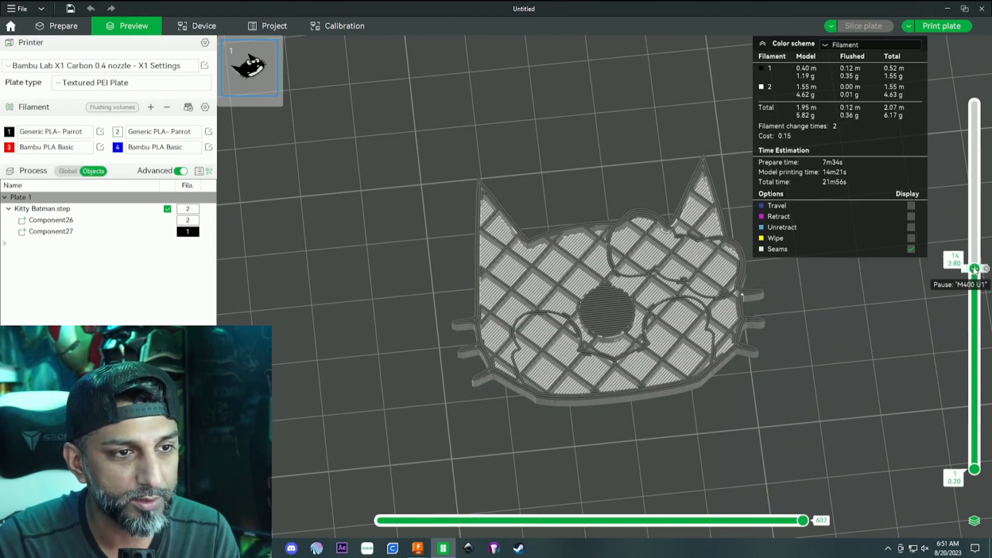
left_click_drag(485, 521, 827, 521)
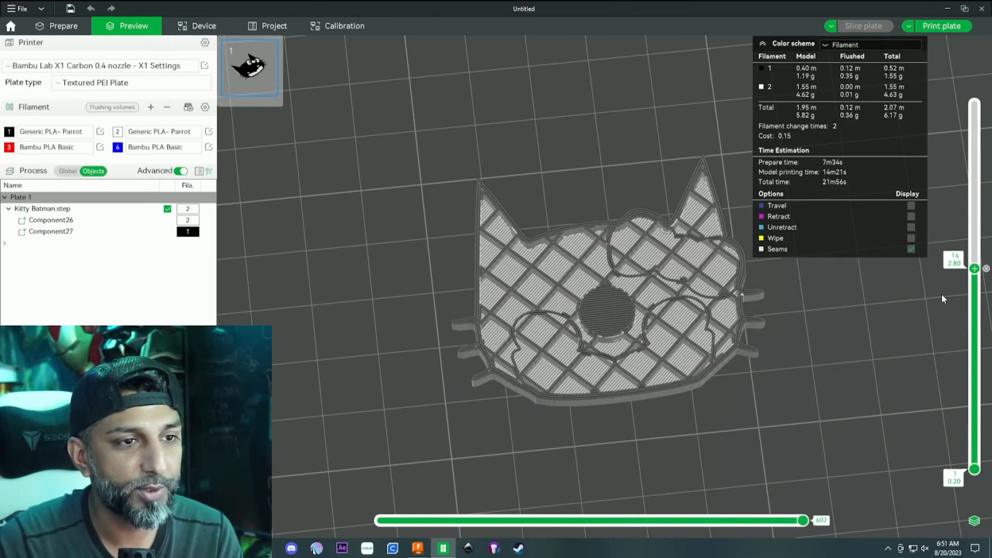
mouse_move(975, 268)
left_mouse_down()
mouse_move(973, 282)
mouse_move(974, 268)
left_mouse_up()
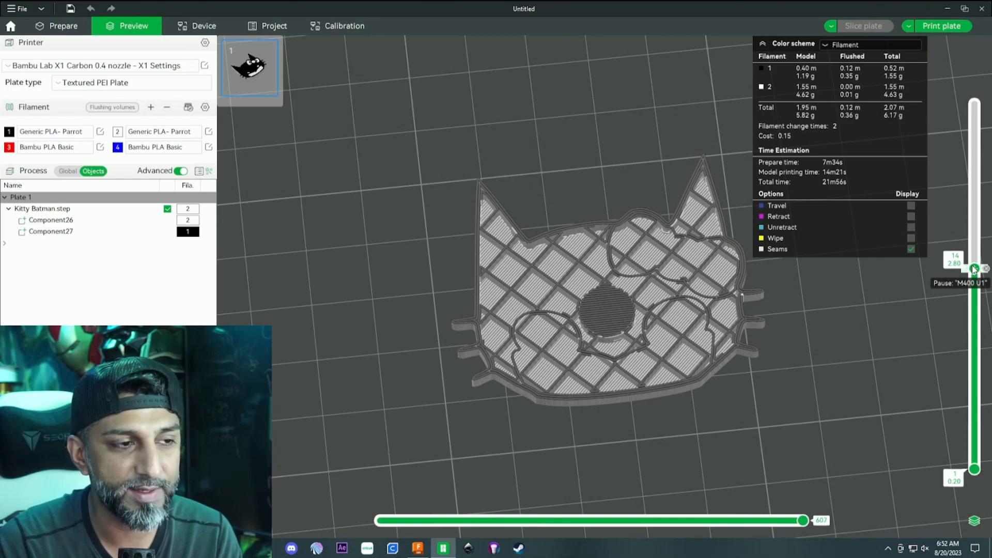
left_click_drag(973, 268, 989, 93)
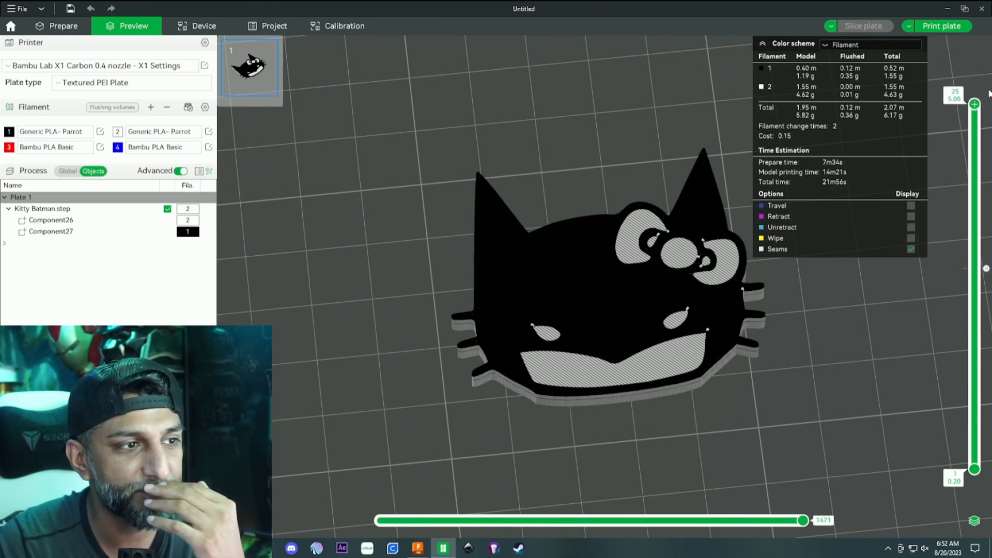